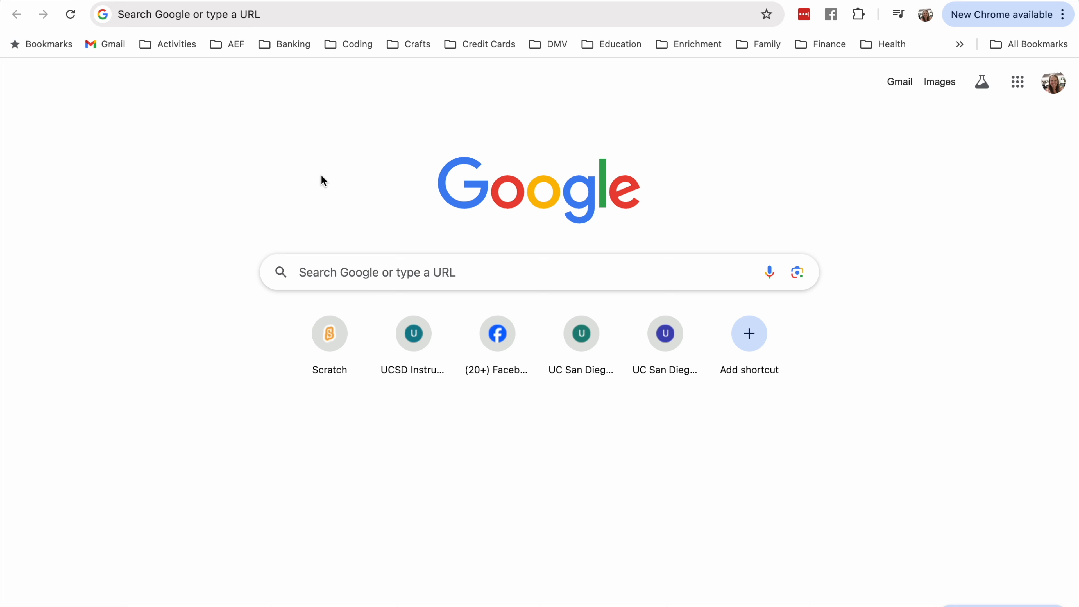
- Open the canva.com website in the browser
click(305, 17)
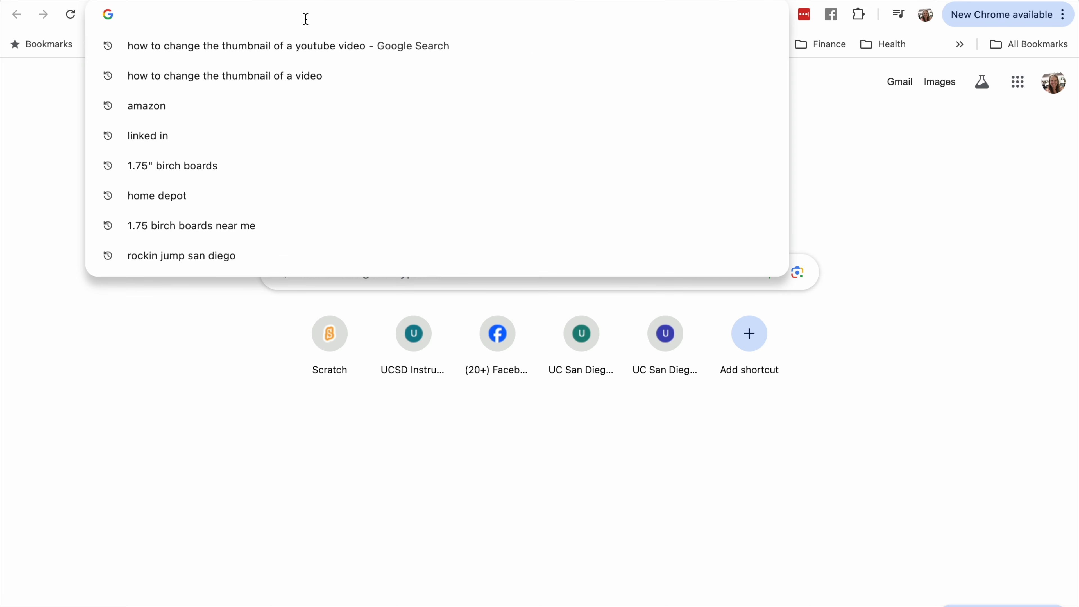
text(canva.)
key(Return)
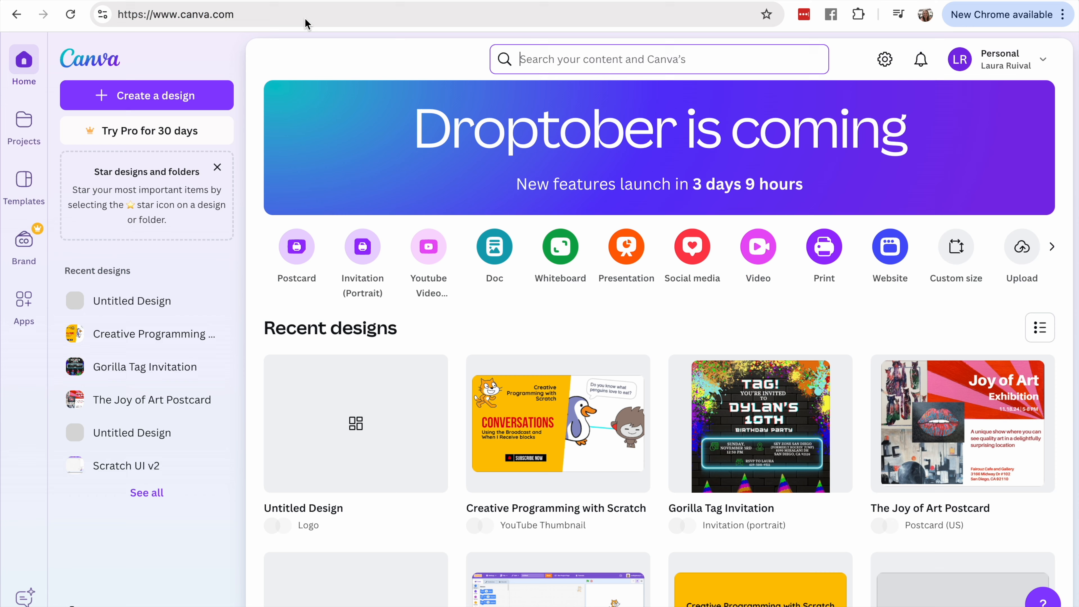
- Create a blank logo design from the marketing logo templates
click(25, 180)
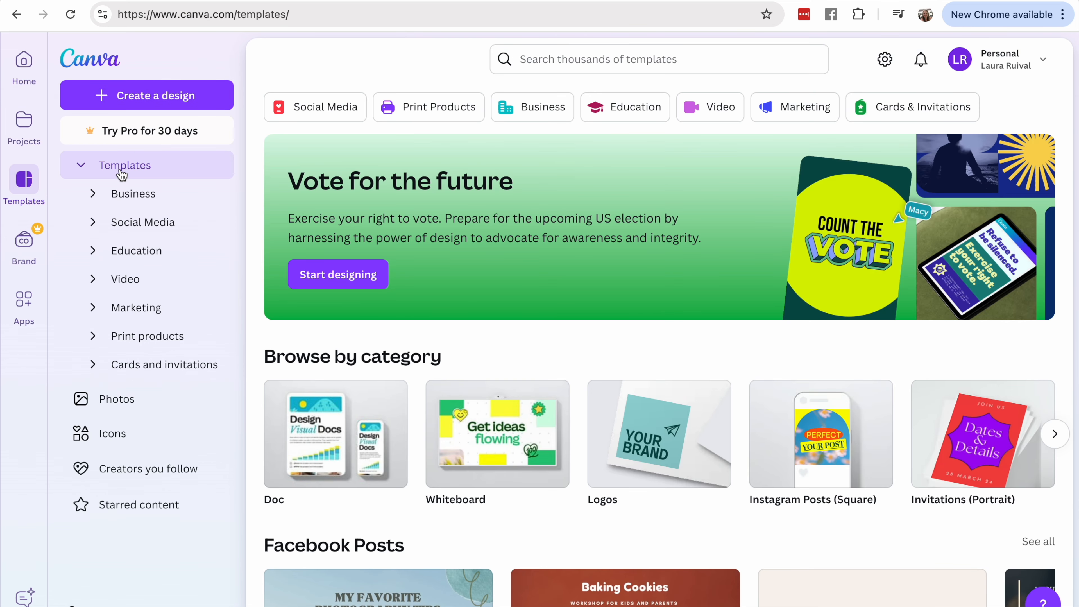
click(93, 308)
click(142, 394)
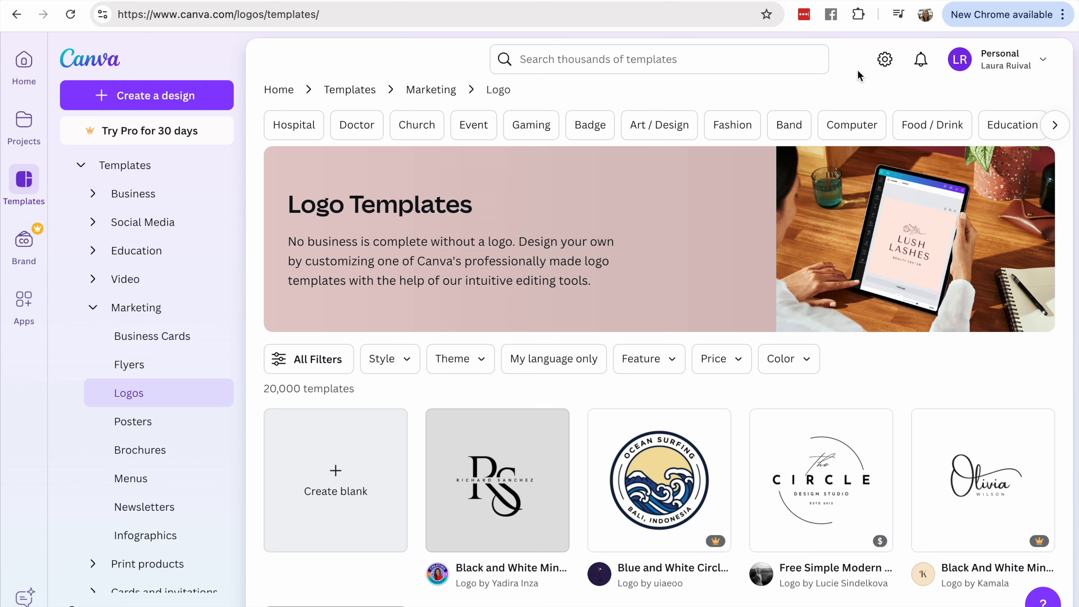
click(335, 472)
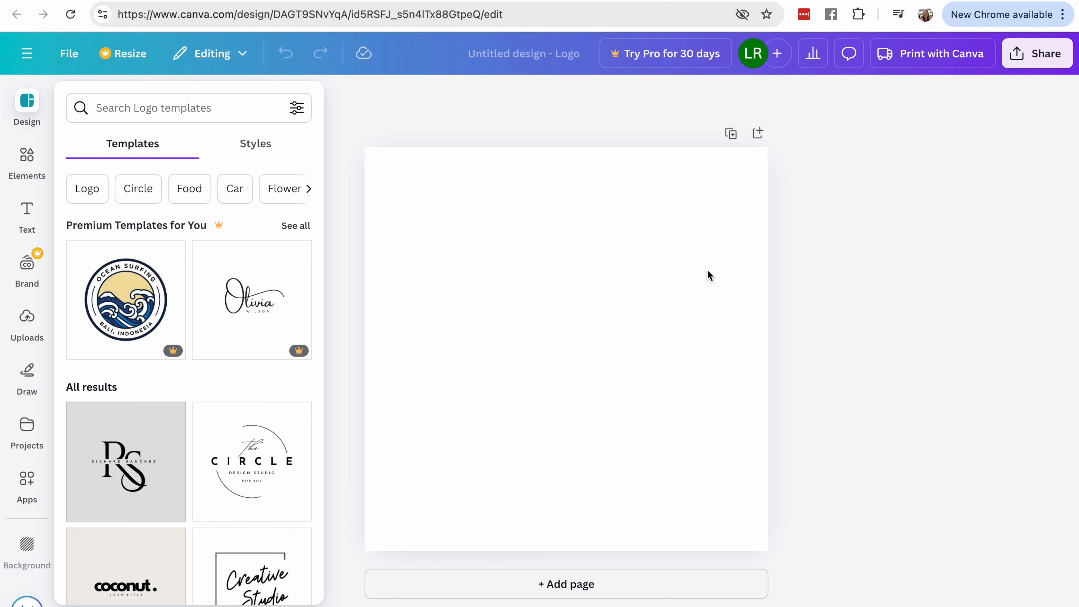
- Add a text box containing the letter C to the blank logo
click(27, 217)
click(187, 151)
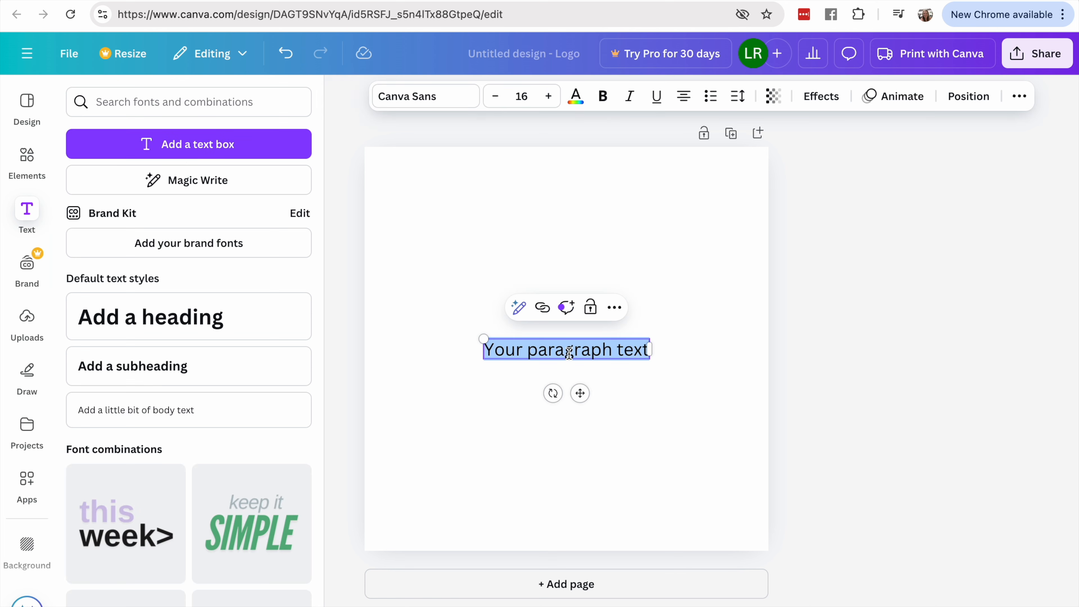
text(C)
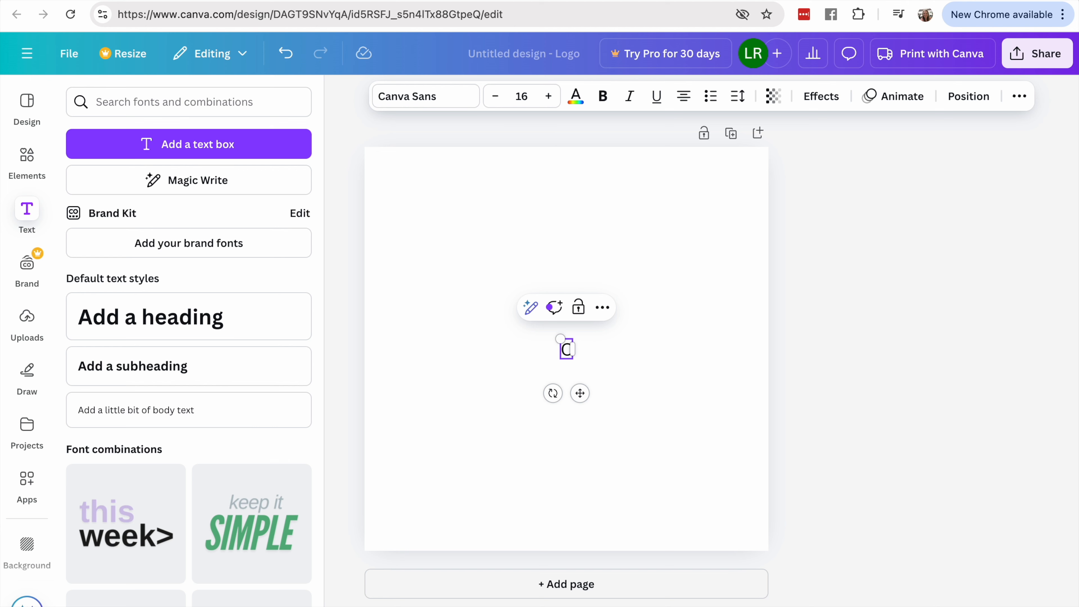
- Make the letter C bold at font size 190 and move it up to the middle of the page
click(550, 97)
click(550, 97)
click(549, 97)
click(549, 97)
click(549, 97)
click(549, 97)
click(550, 97)
click(549, 97)
click(550, 97)
click(550, 97)
click(550, 97)
click(549, 97)
click(549, 97)
click(550, 97)
click(549, 97)
click(549, 96)
click(549, 97)
click(549, 97)
click(549, 97)
click(550, 97)
click(603, 97)
click(549, 97)
click(550, 97)
click(549, 97)
click(550, 97)
click(550, 97)
click(549, 97)
click(549, 97)
click(550, 97)
click(549, 97)
click(550, 97)
click(549, 97)
click(549, 97)
click(549, 97)
click(549, 97)
click(549, 96)
click(549, 97)
click(549, 97)
click(549, 97)
drag(595, 461, 581, 333)
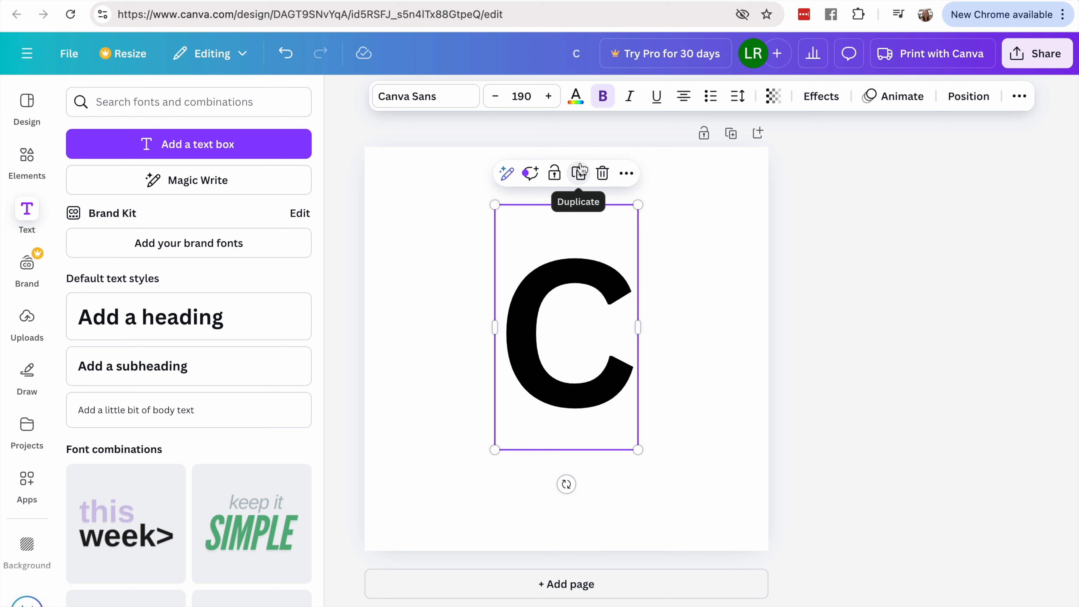
- Increase the letter C's font size to 258
click(548, 97)
click(548, 98)
click(548, 99)
drag(548, 99, 548, 102)
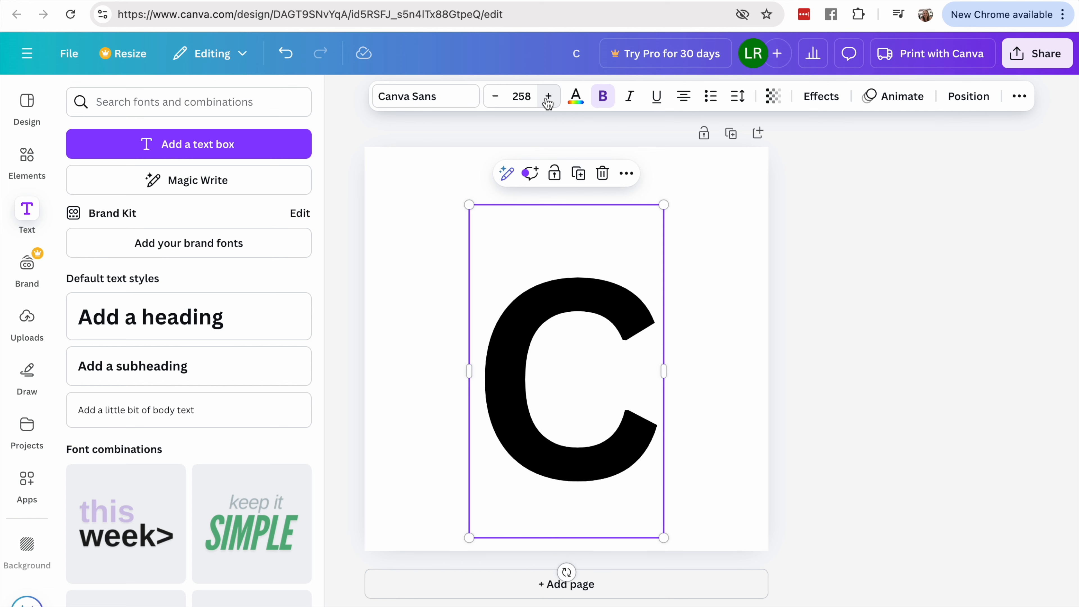
- Try DM Sans on the letter C, and settle on the League Spartan font
click(461, 102)
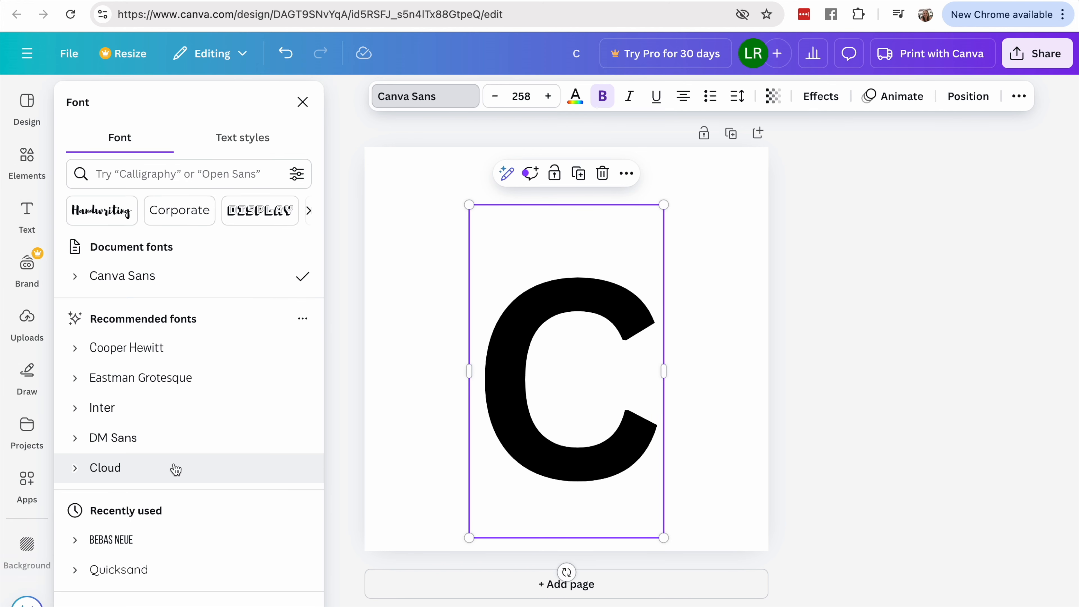
click(163, 443)
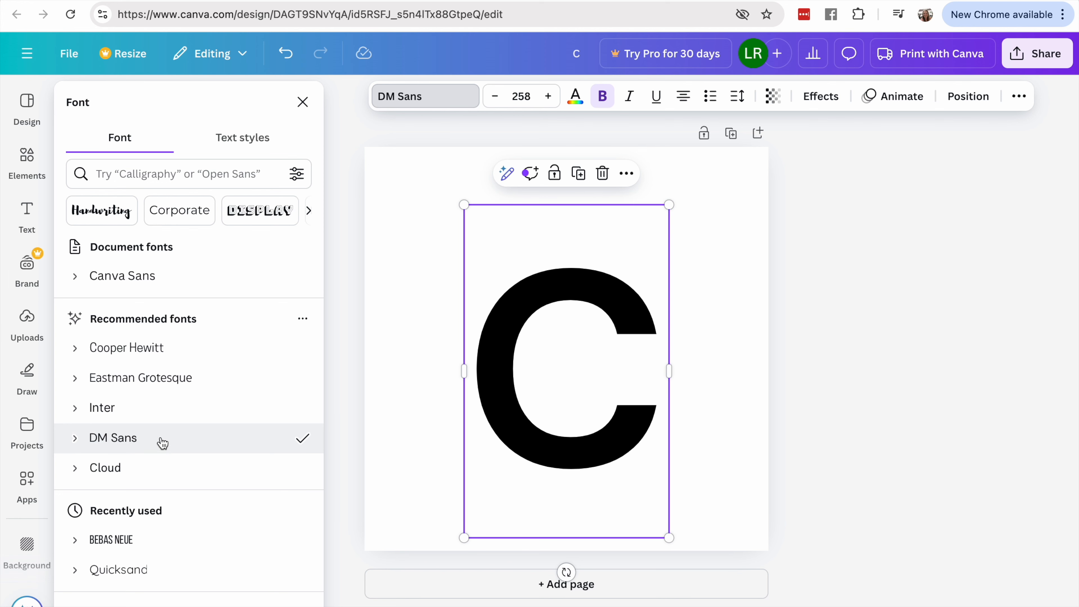
scroll(163, 443, down, 7)
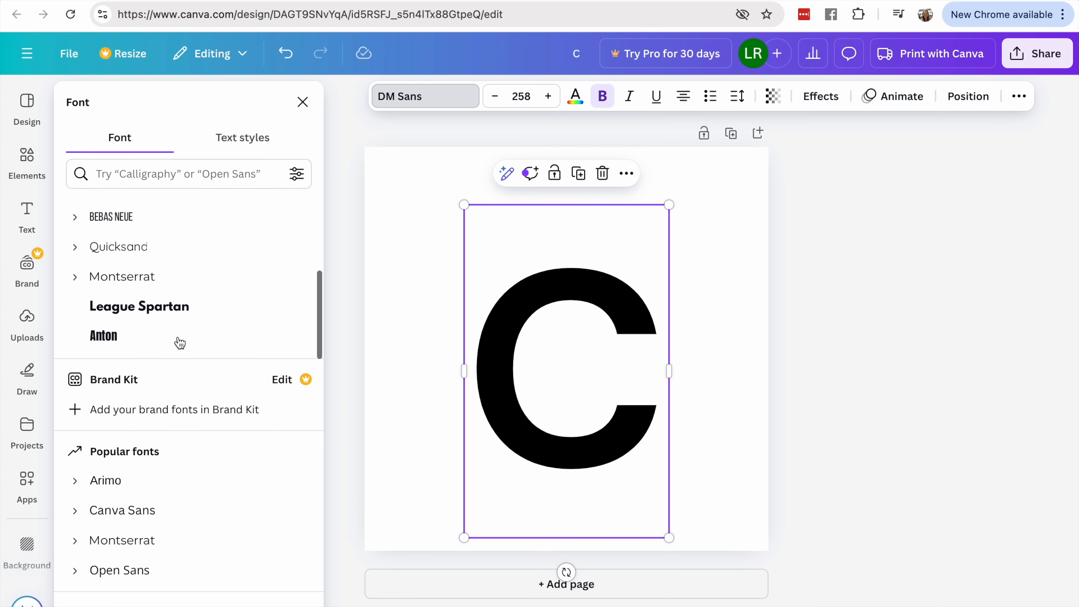
click(182, 309)
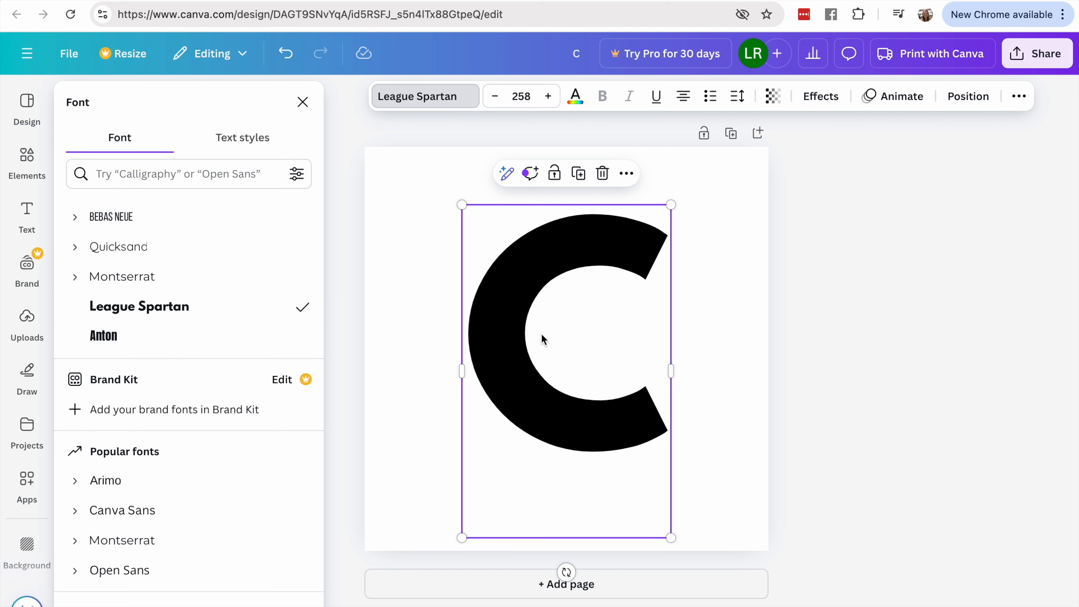
- Try the Roboto font on the letter C and undo that font change
scroll(194, 358, down, 3)
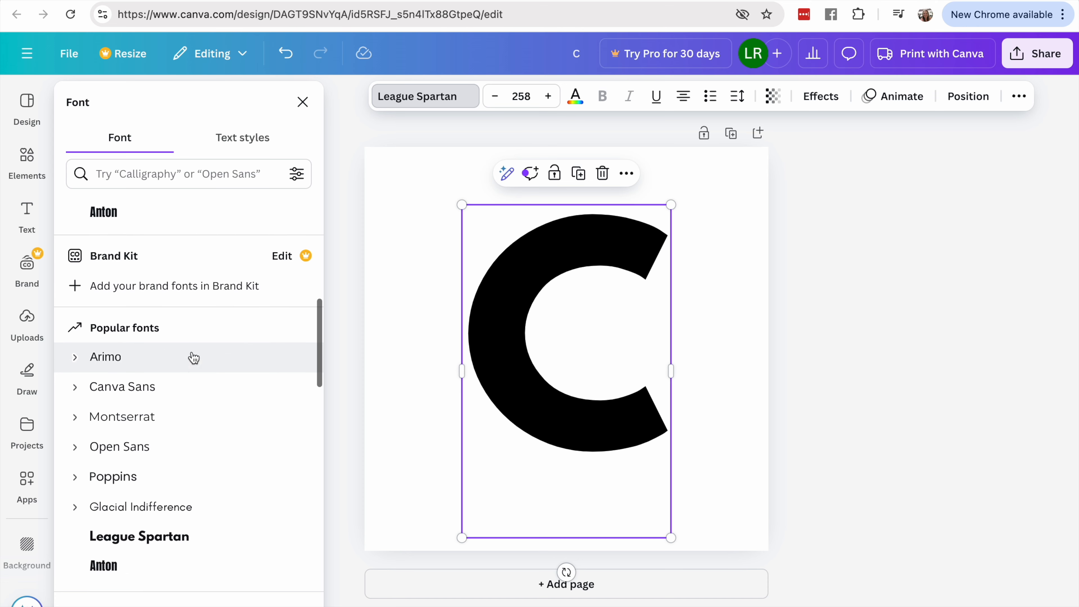
scroll(194, 358, down, 6)
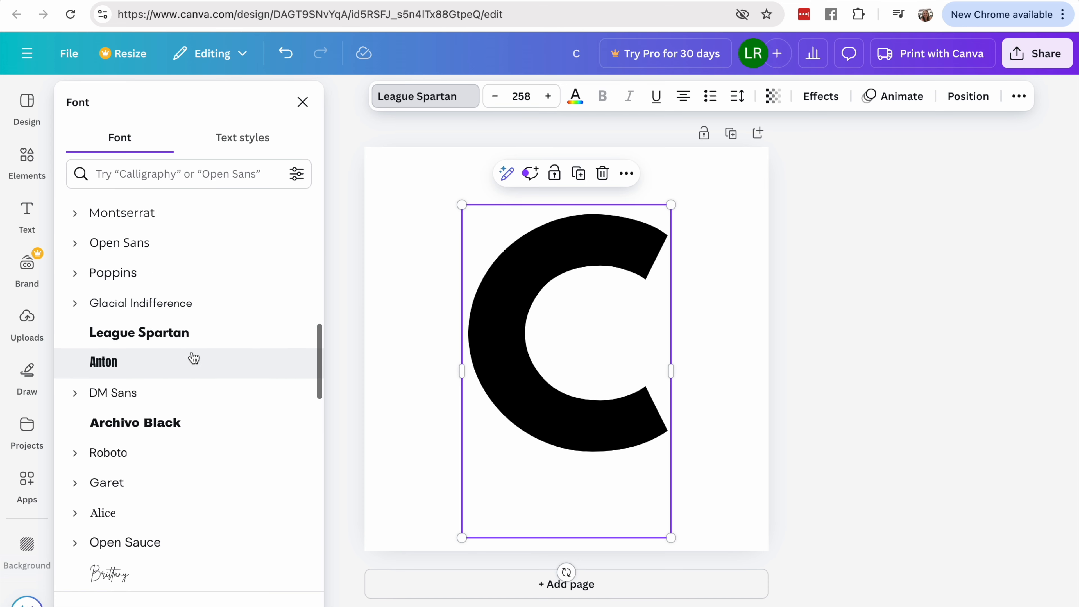
click(194, 358)
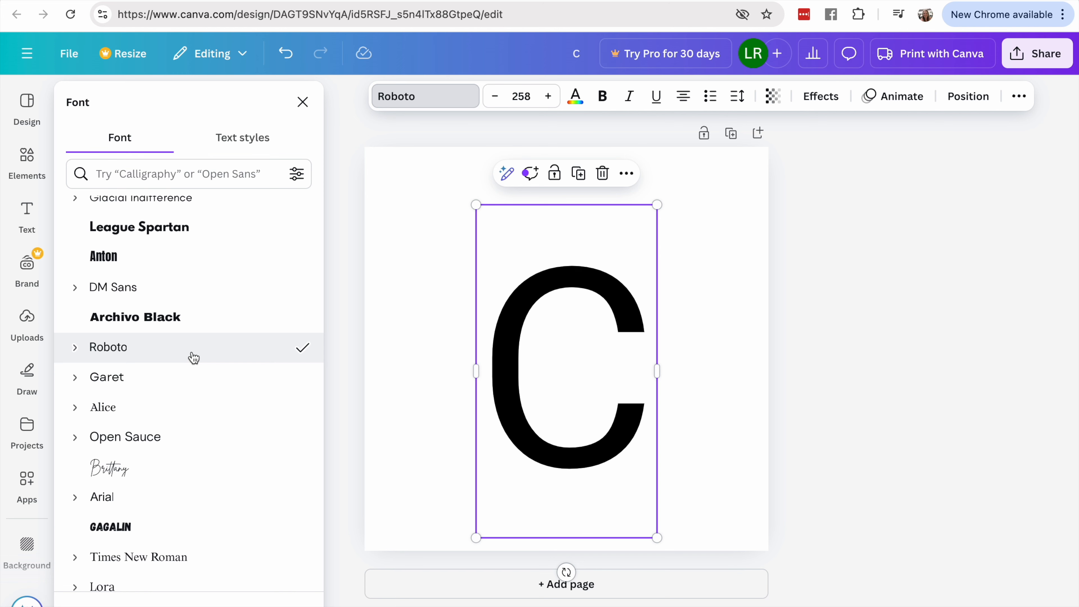
key(ctrl+z)
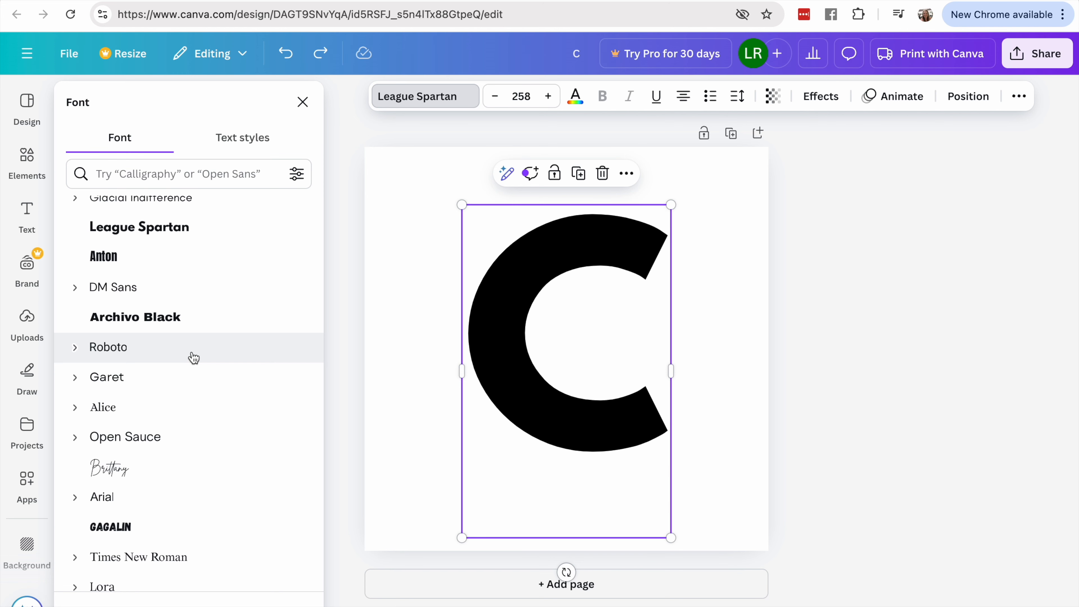
scroll(194, 358, up, 10)
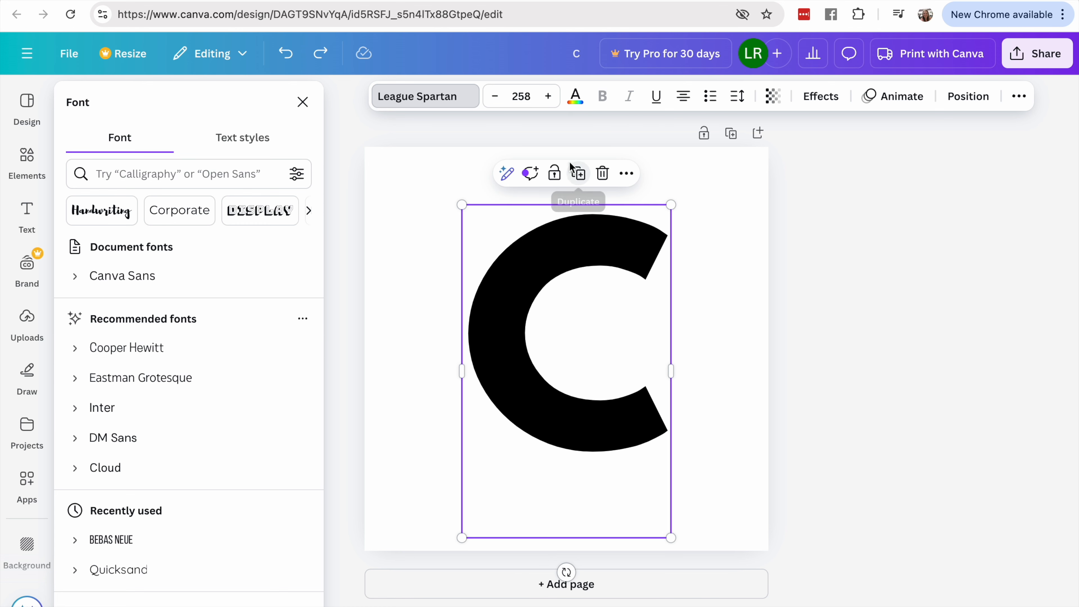
- Add a second text box containing the number 4 over the letter C
click(37, 217)
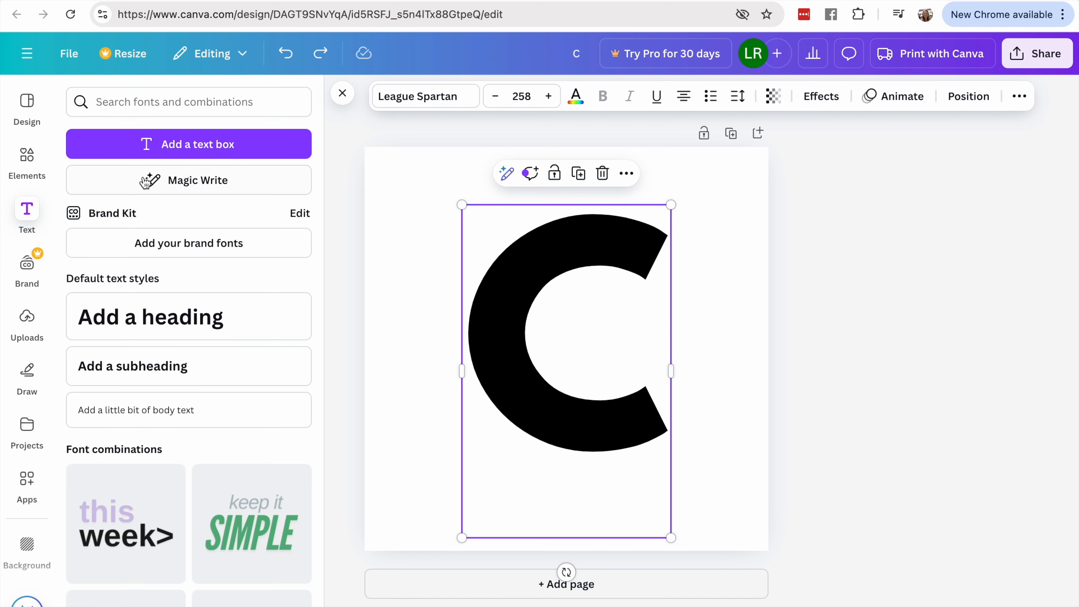
click(77, 144)
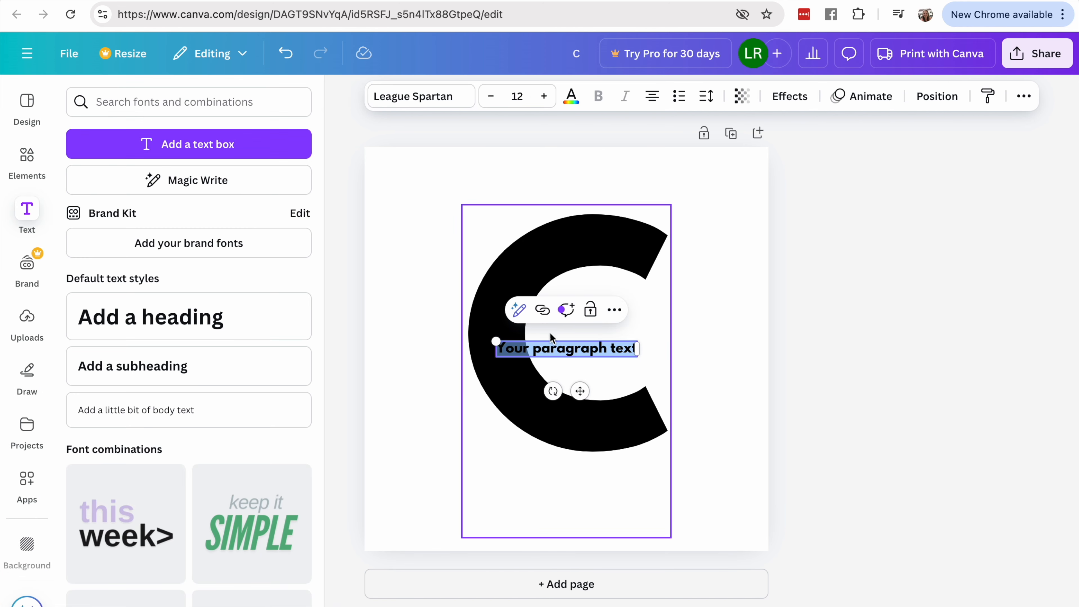
text(4)
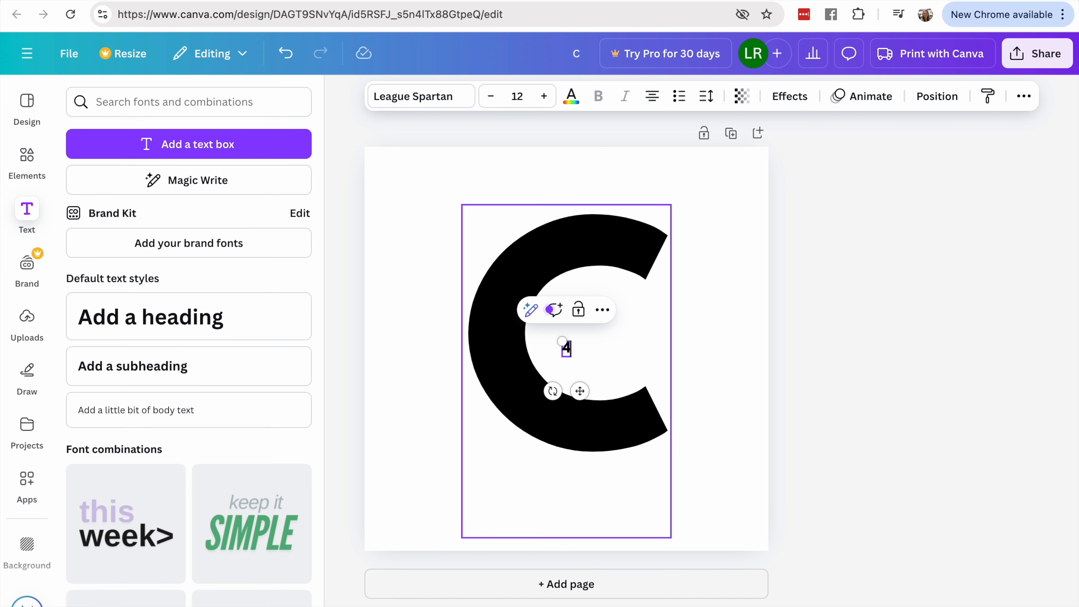
click(607, 341)
click(566, 347)
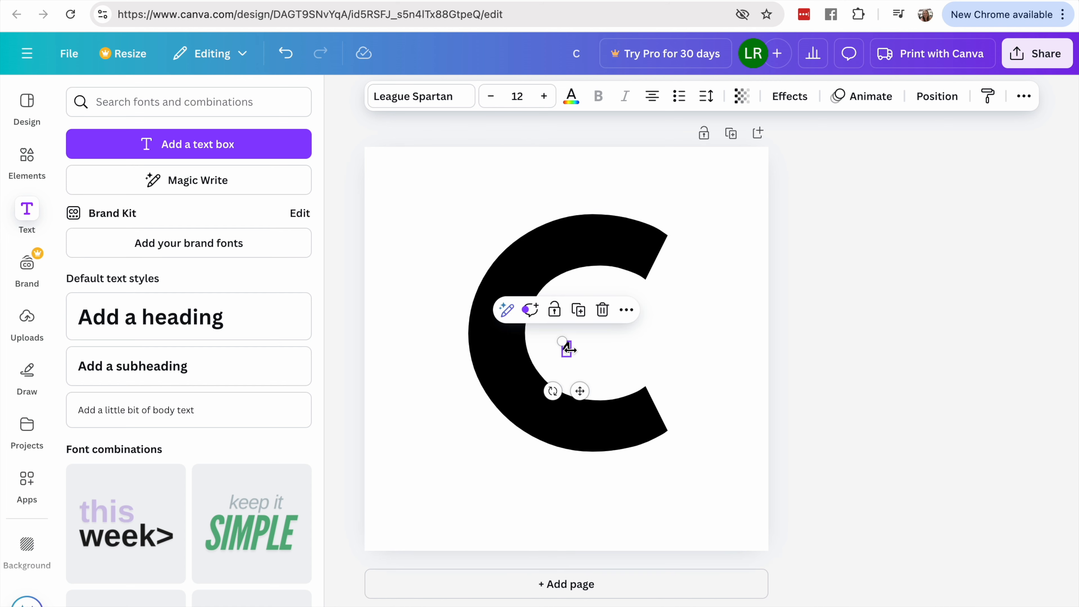
- Move the C to the page's left edge and enlarge the 4 to font size 146 in the C's opening
mouse_move(505, 284)
mouse_down()
mouse_move(420, 285)
mouse_move(417, 301)
mouse_move(430, 302)
mouse_move(430, 285)
mouse_up()
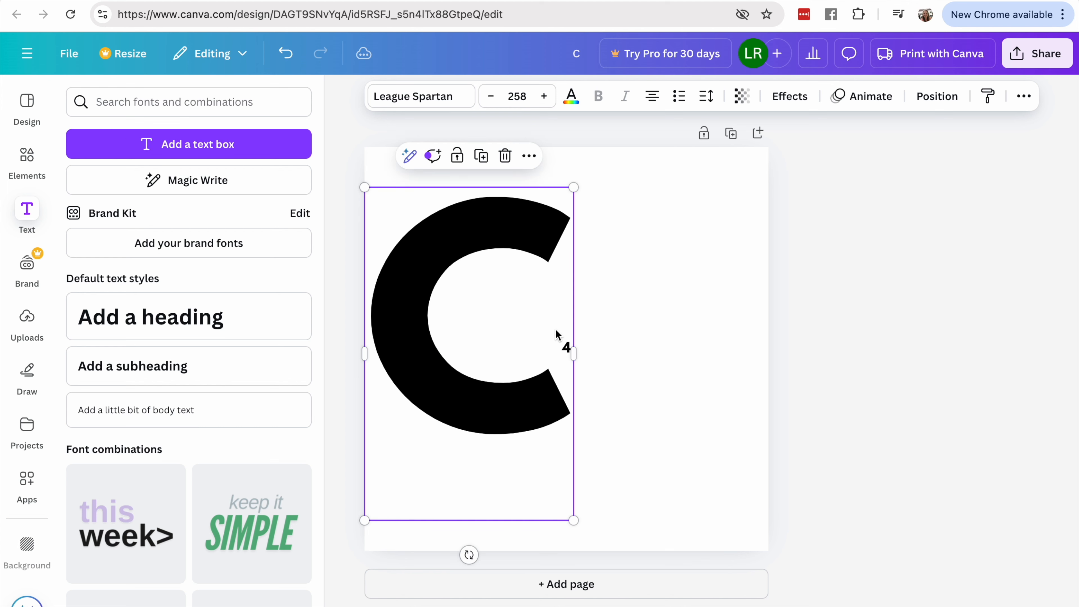
click(567, 349)
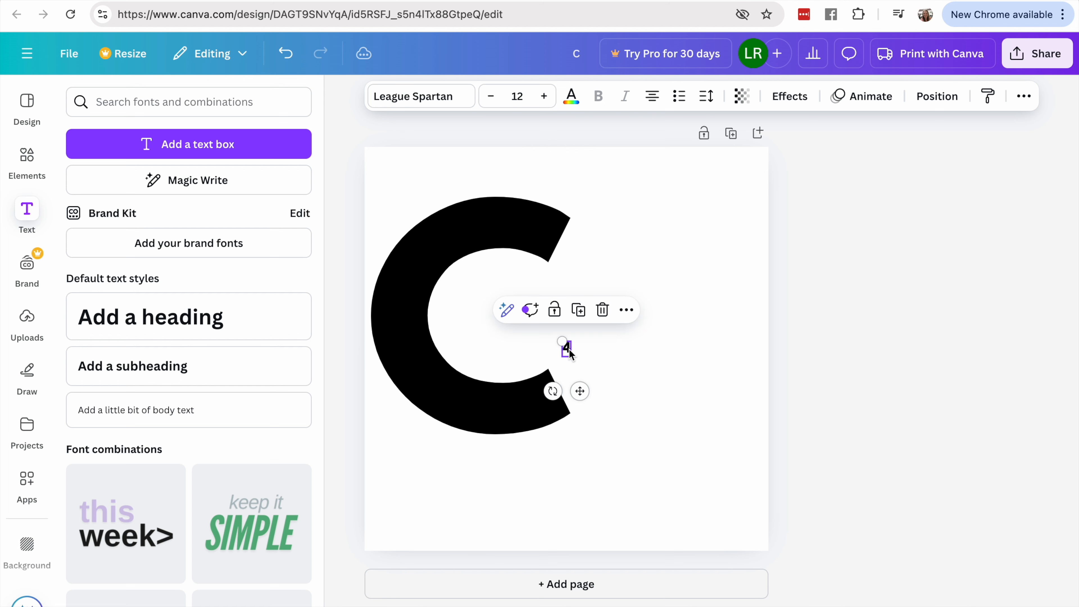
drag(562, 341, 509, 247)
drag(571, 358, 617, 429)
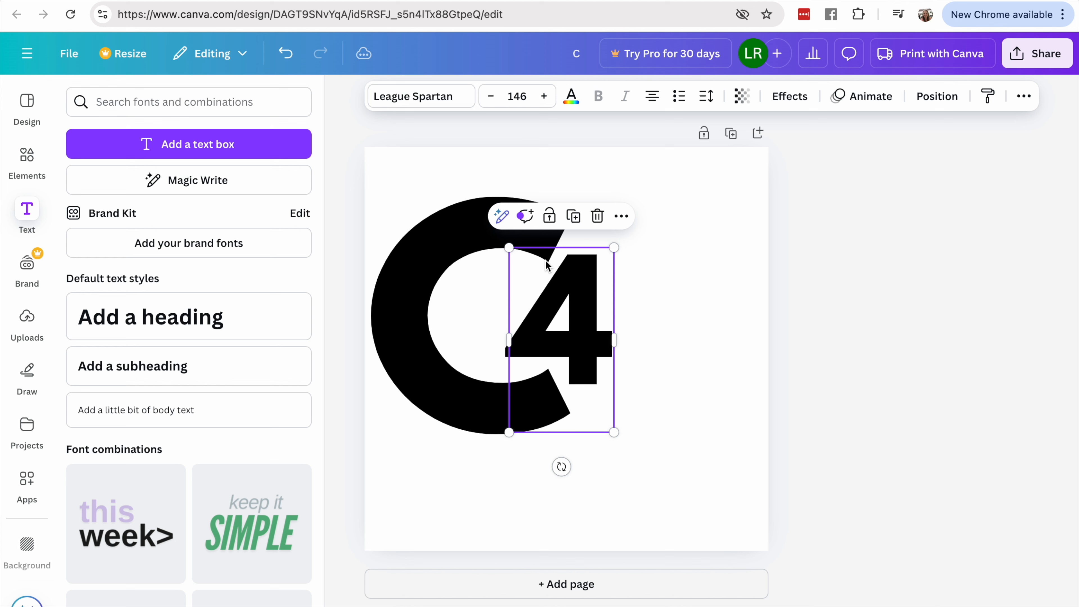
- Add a third text box containing the letter E and widen it past the right side of the 4
click(22, 212)
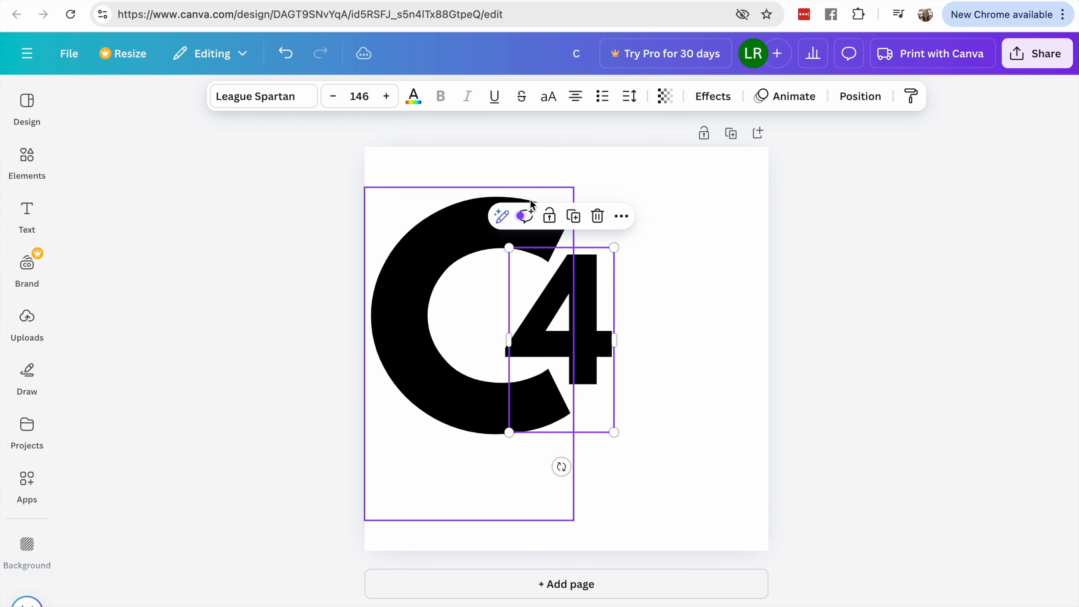
click(666, 233)
click(26, 211)
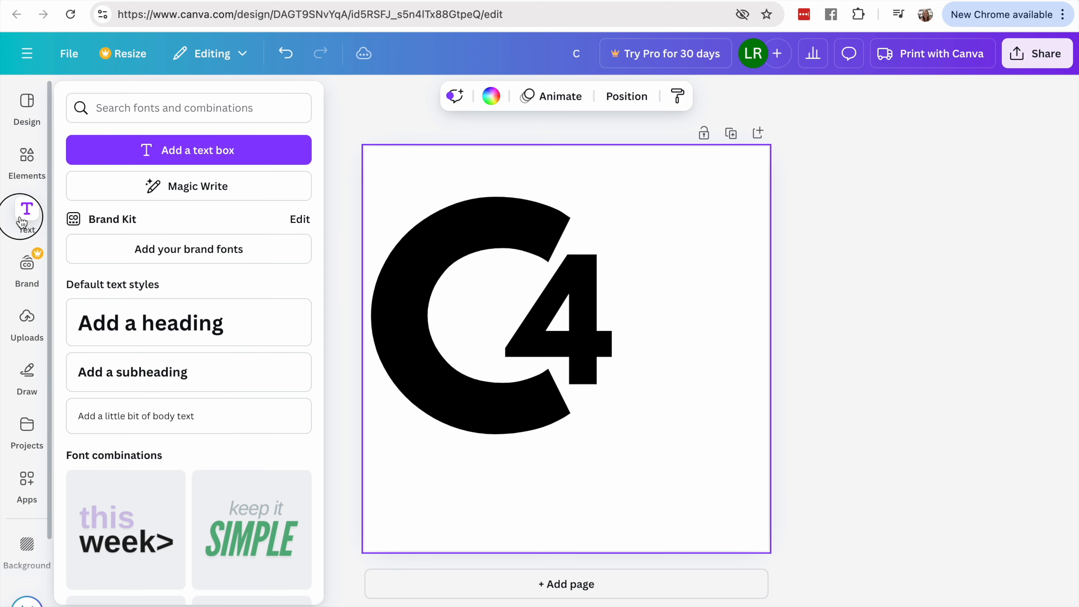
click(196, 147)
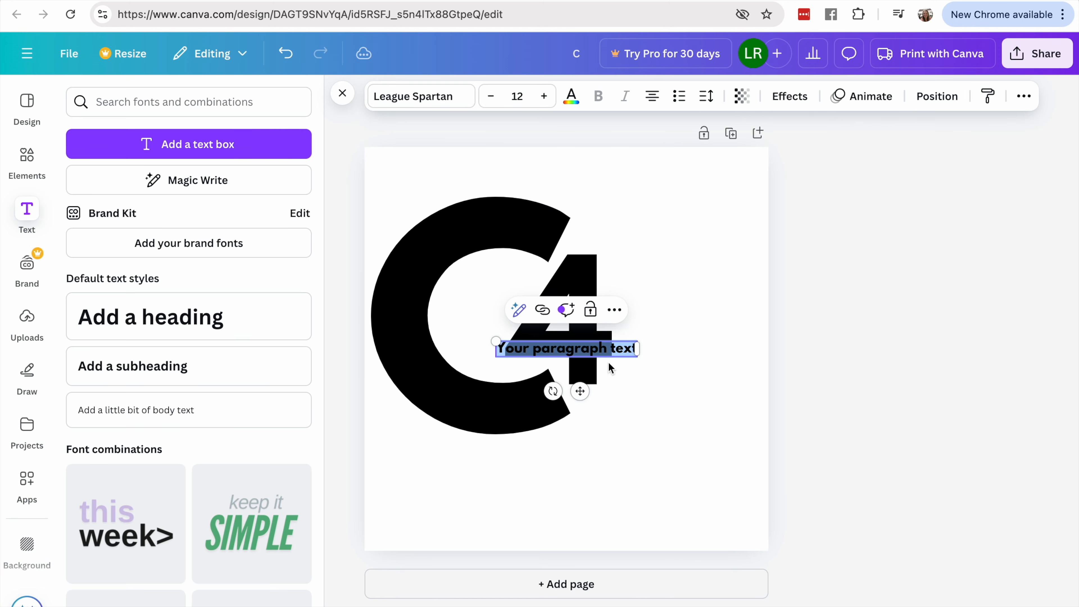
key(BackSpace)
key(Return)
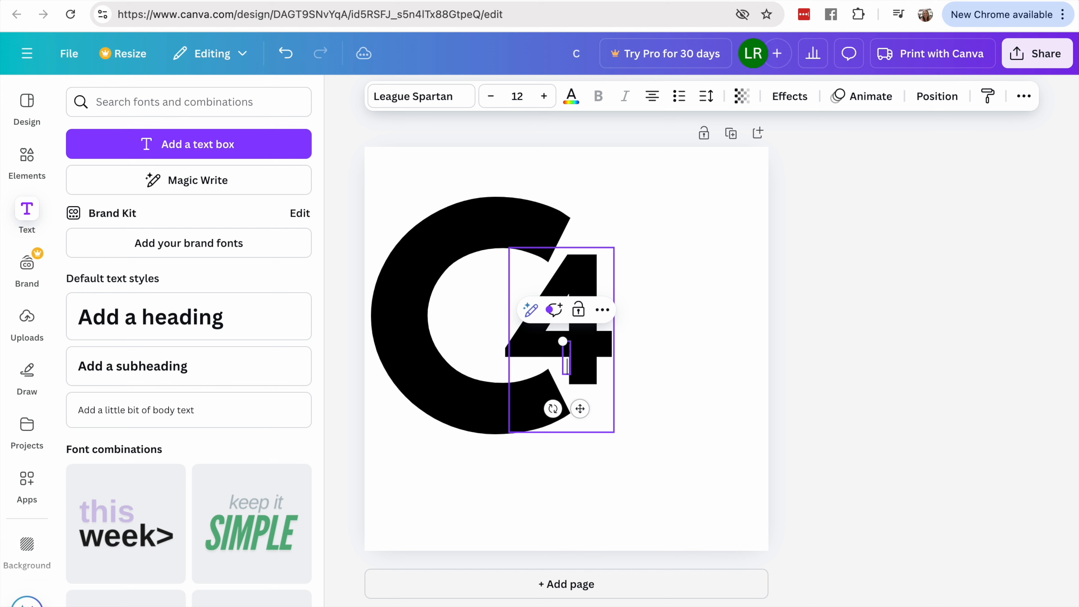
key(BackSpace)
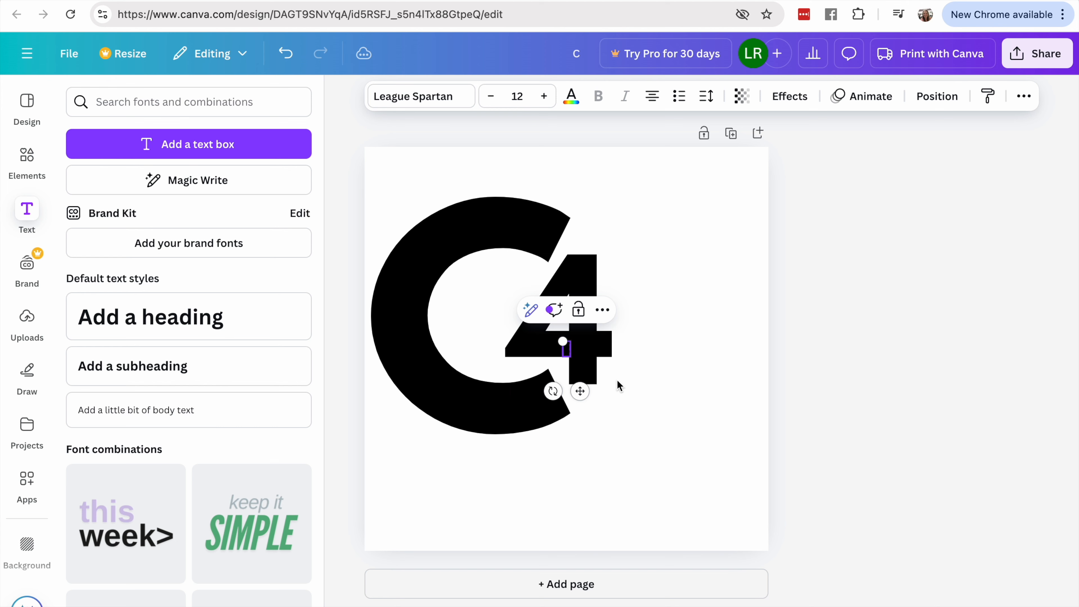
text(C)
drag(561, 351, 670, 349)
click(627, 355)
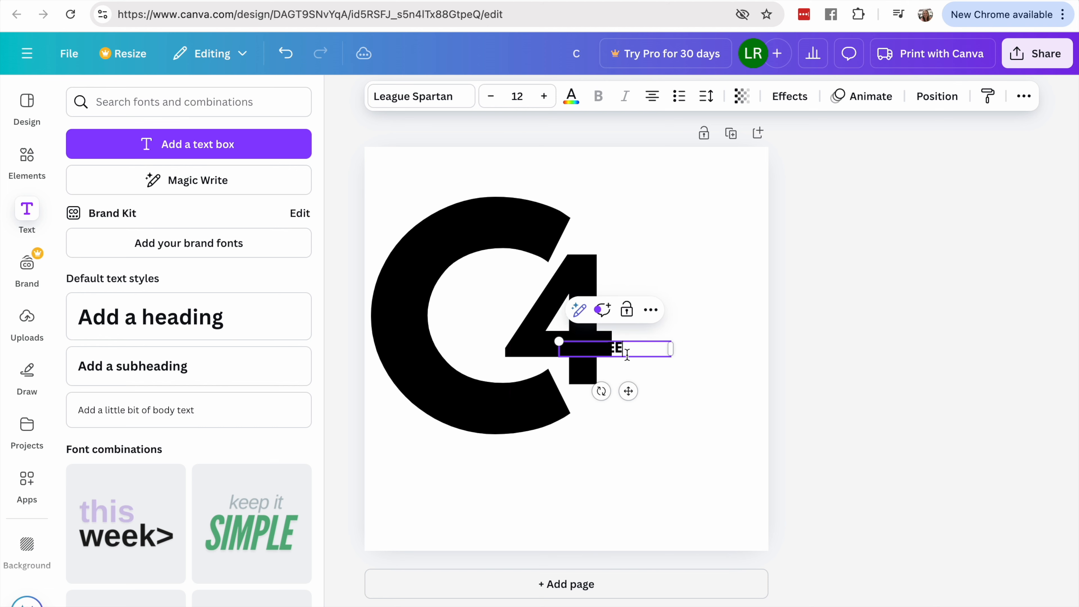
- Fit the E's text box just right of the 4 and increase the letter's font size
drag(560, 341, 630, 227)
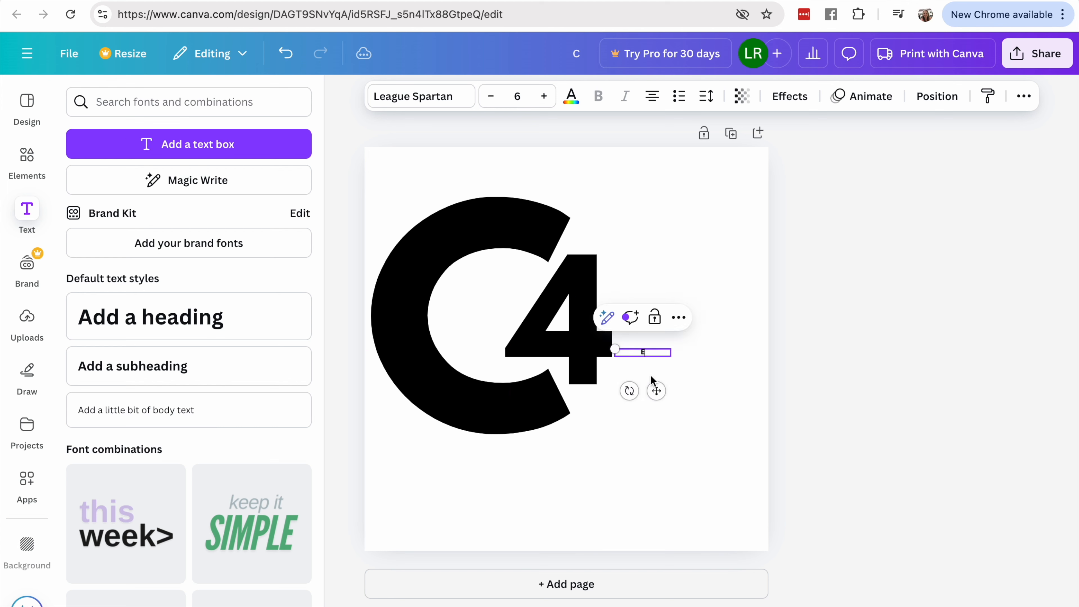
click(661, 351)
drag(614, 347, 623, 287)
click(544, 96)
drag(546, 98, 546, 98)
click(684, 452)
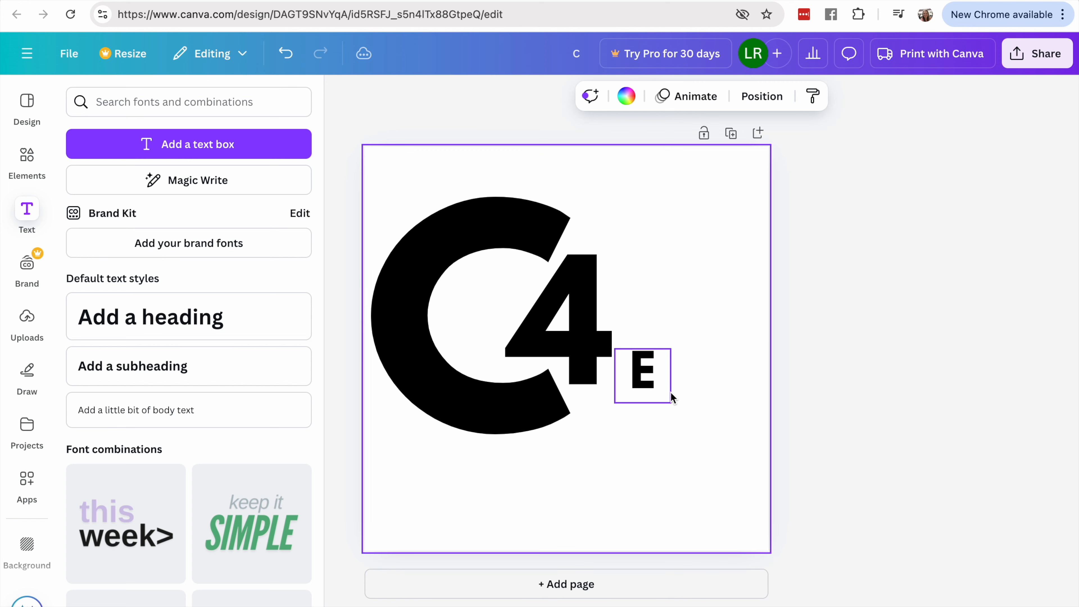
- Enlarge the letter E to about font size 211 and place it directly right of the 4
click(644, 389)
drag(670, 402, 746, 475)
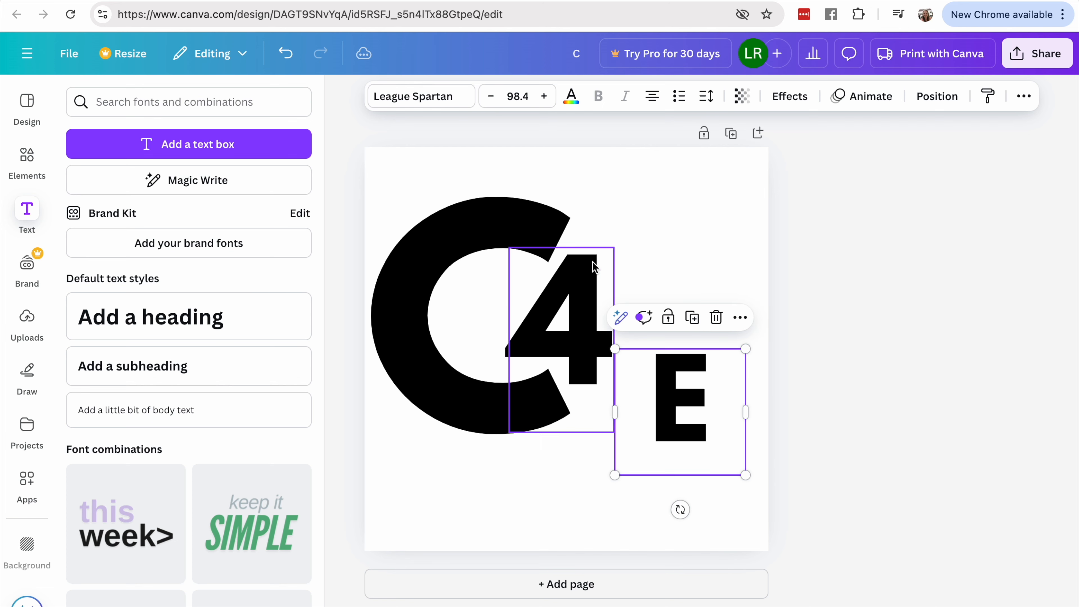
drag(616, 348, 540, 133)
drag(564, 317, 631, 314)
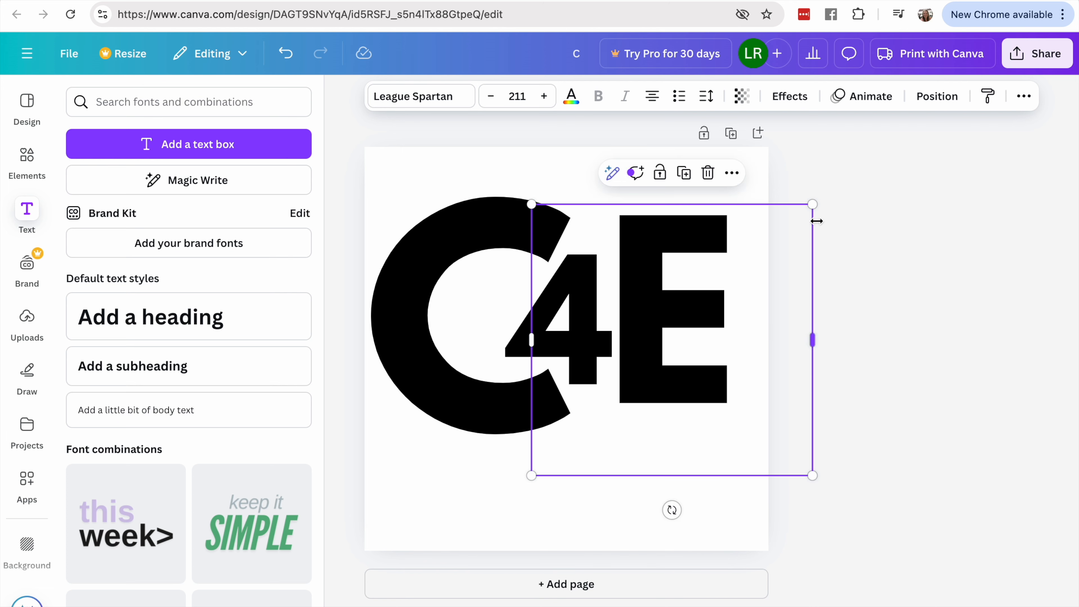
- Enlarge the letter E to font size 259 and shift it left so it fits within the page
drag(812, 204, 815, 165)
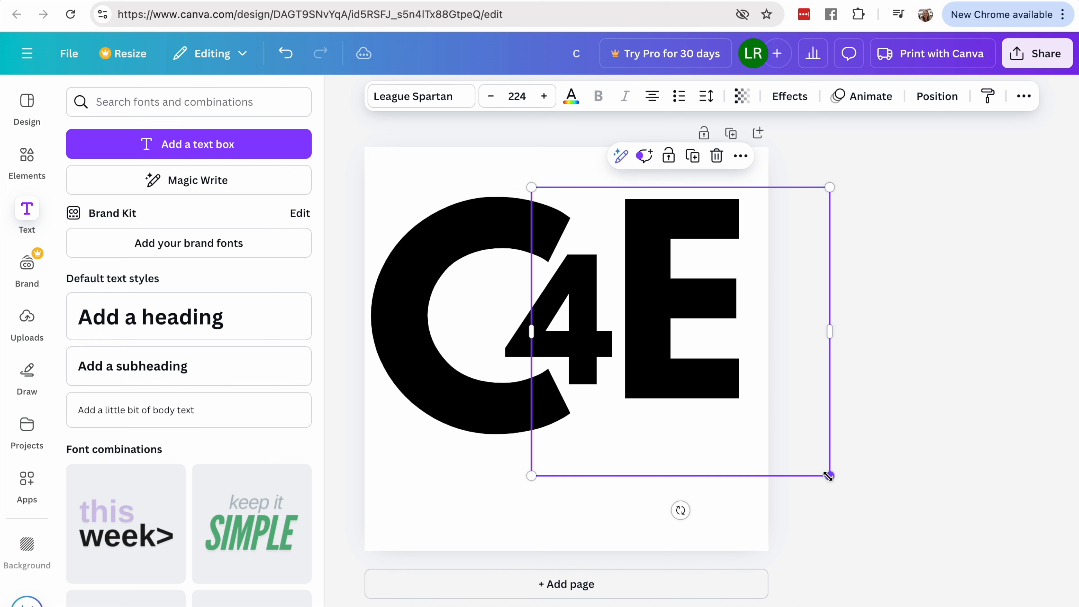
drag(830, 476, 860, 538)
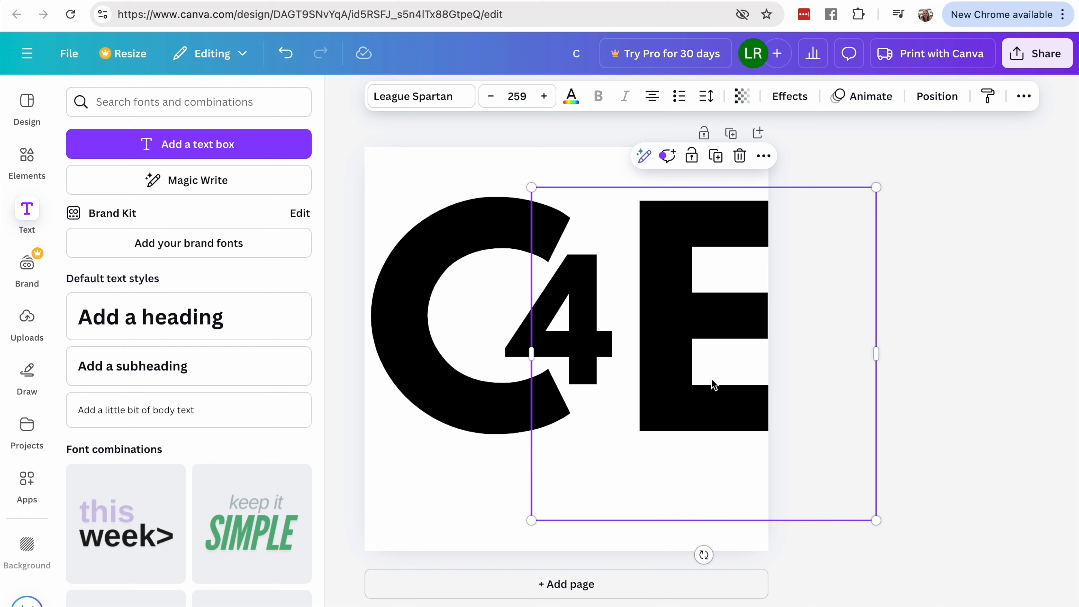
key(Left)
key(Left)
key(Left)
key(Left)
key(Left)
key(Left)
key(Left)
key(Left)
key(Left)
key(Left)
key(Left)
key(Left)
key(Left)
key(Left)
key(Left)
key(Left)
key(Left)
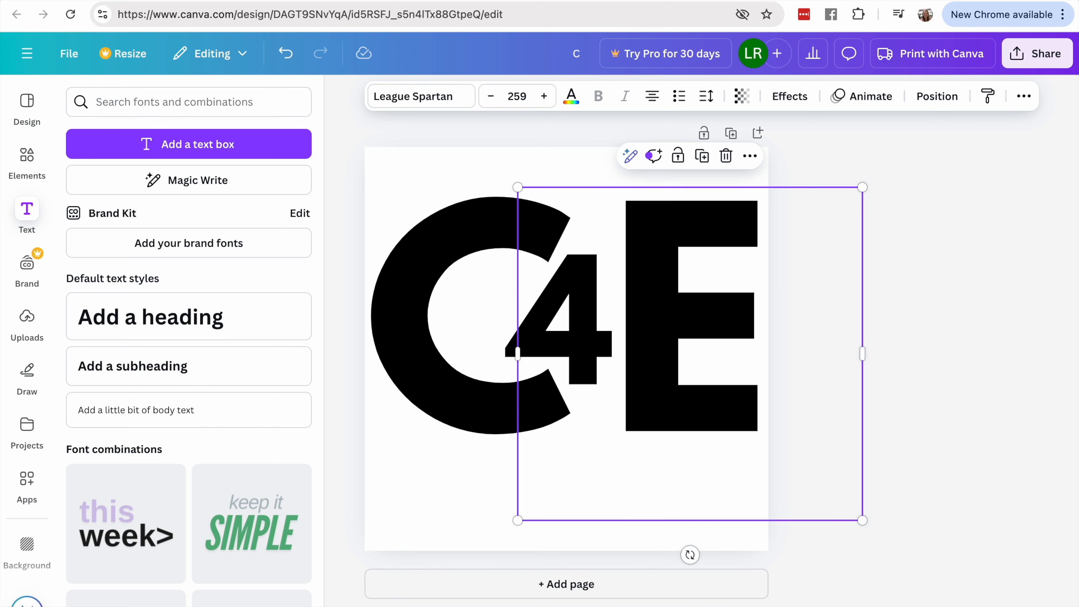
- Nudge the E further left until its stem touches the end of the 4's crossbar
key(Left)
key(Left)
key(Left)
key(Left)
key(Left)
key(Left)
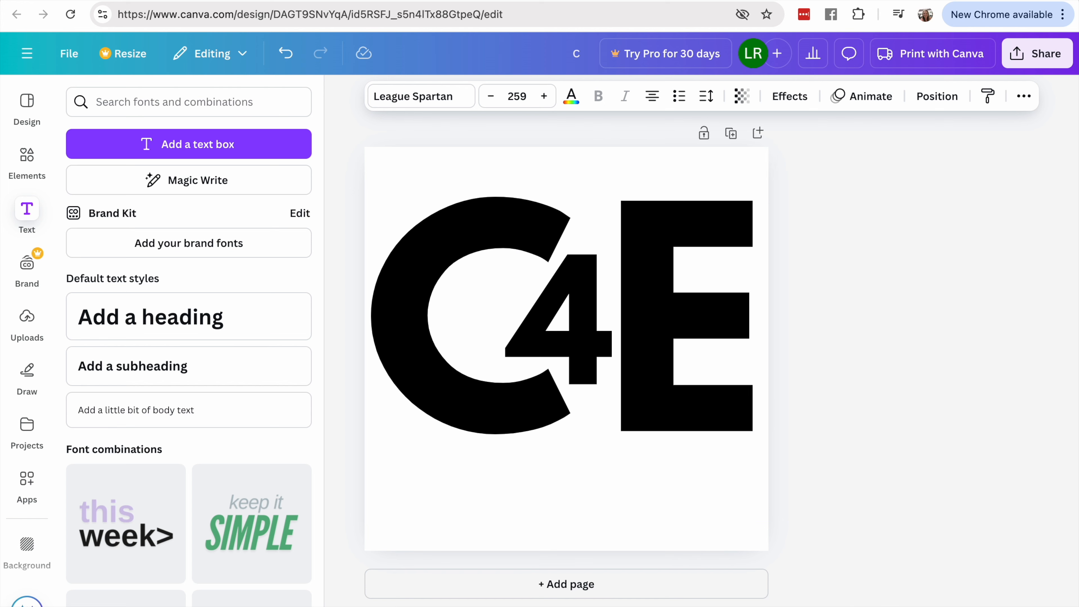
key(Left)
key(Left)
key(Left)
key(Left)
key(Left)
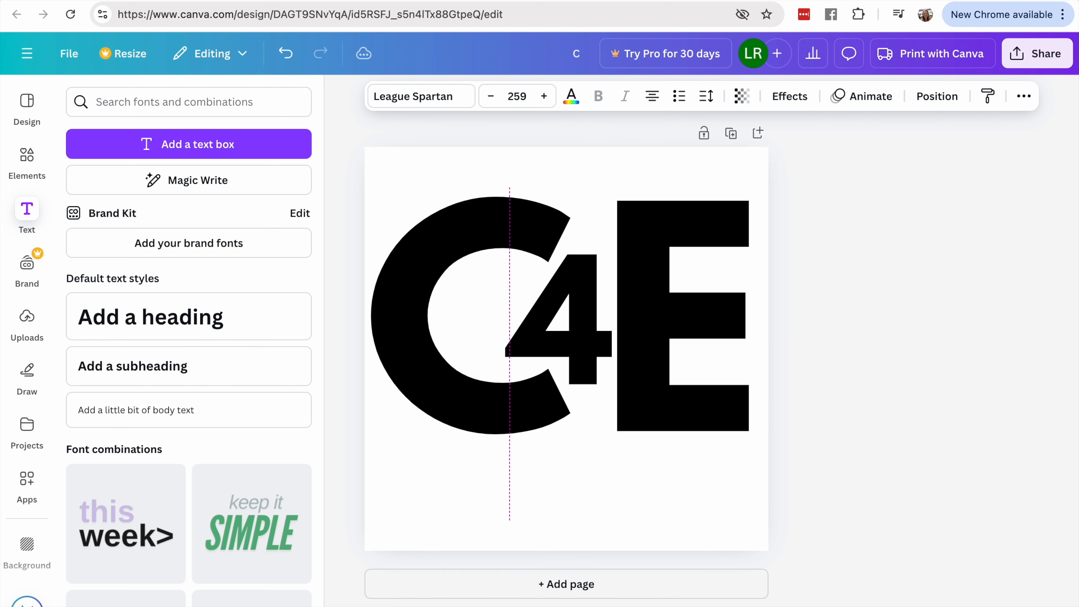
key(Left)
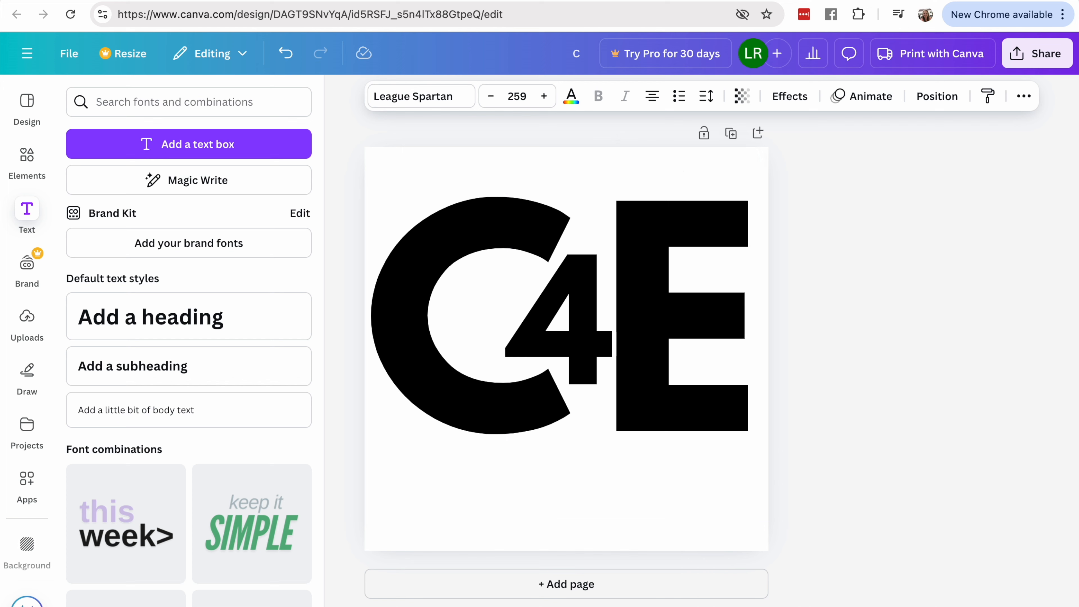
key(Left)
key(Left)
key(Left)
key(Left)
key(Left)
key(Left)
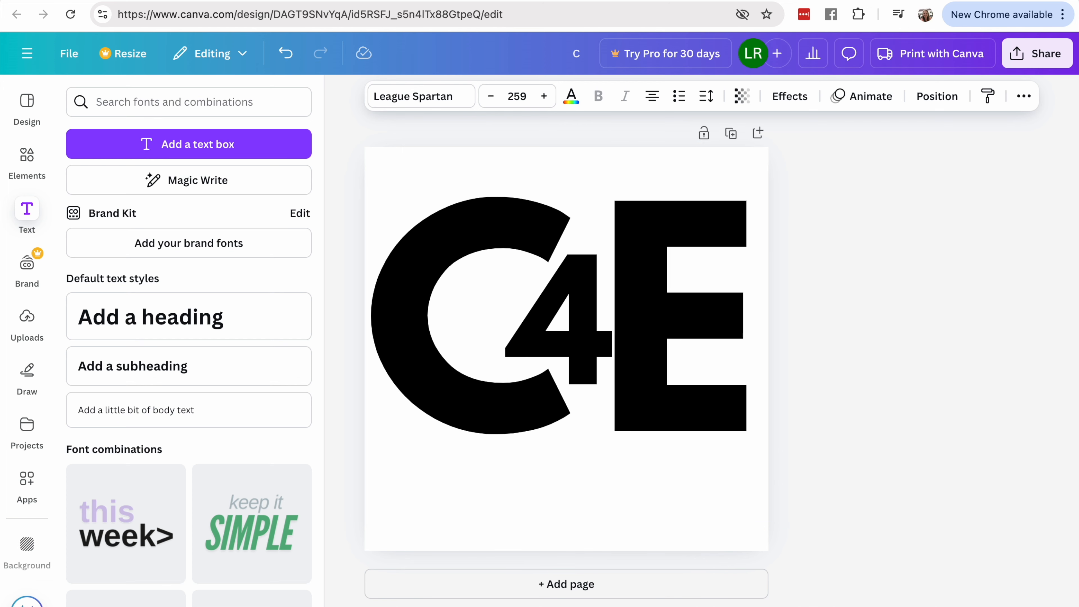
- Send the E's text box one layer backward so the 4 is in front and selectable
click(552, 357)
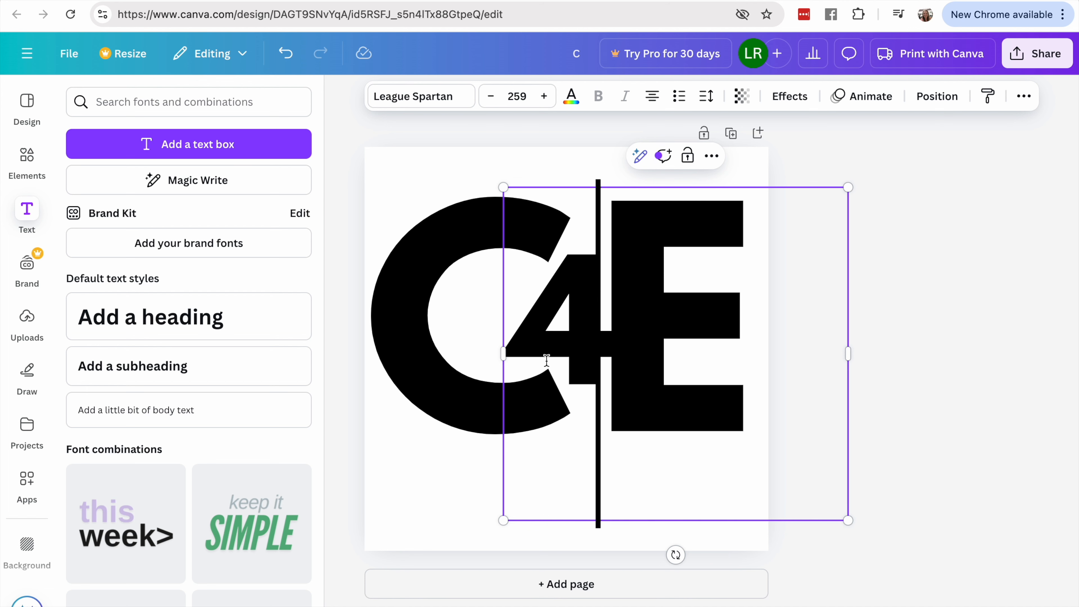
click(909, 377)
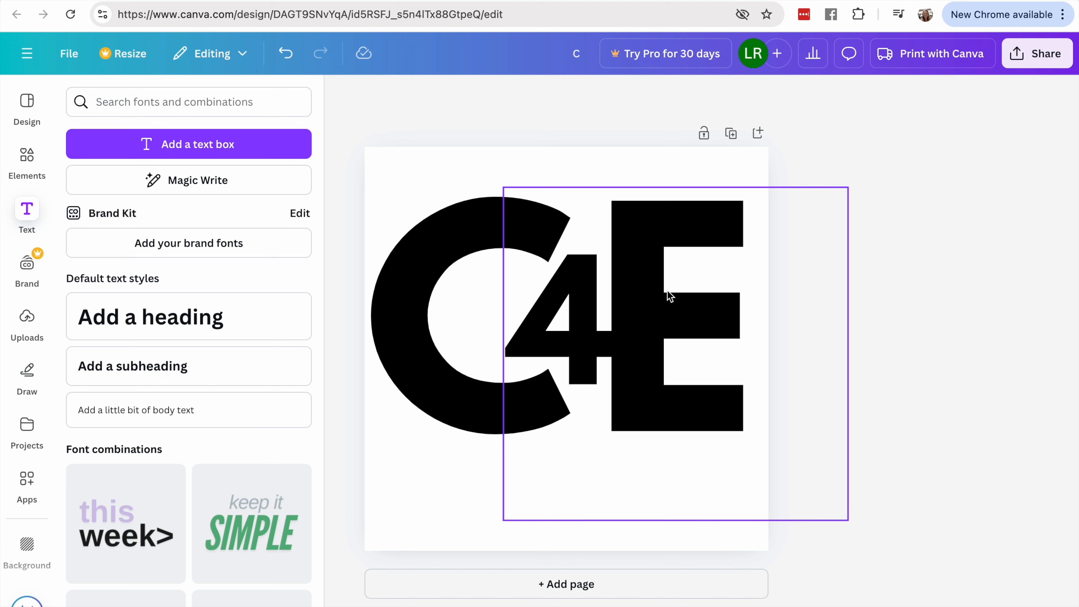
click(671, 260)
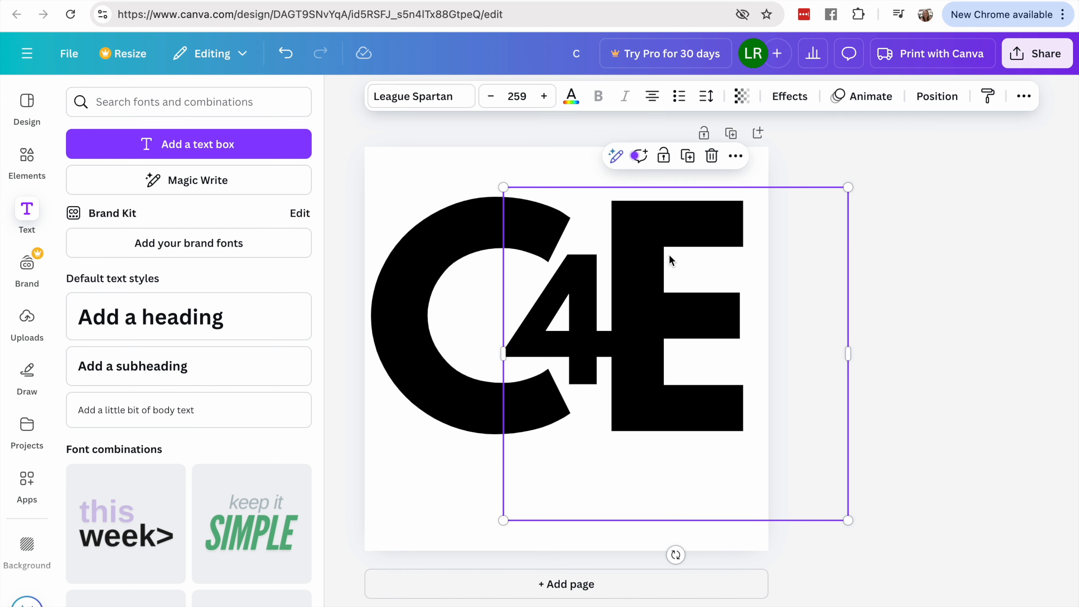
click(556, 329)
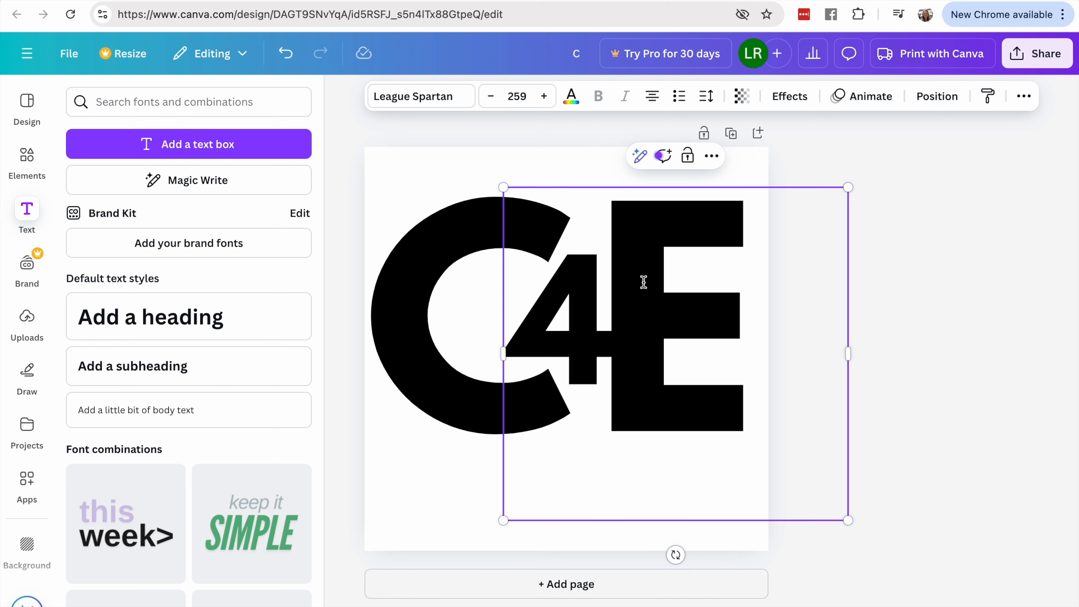
click(691, 273)
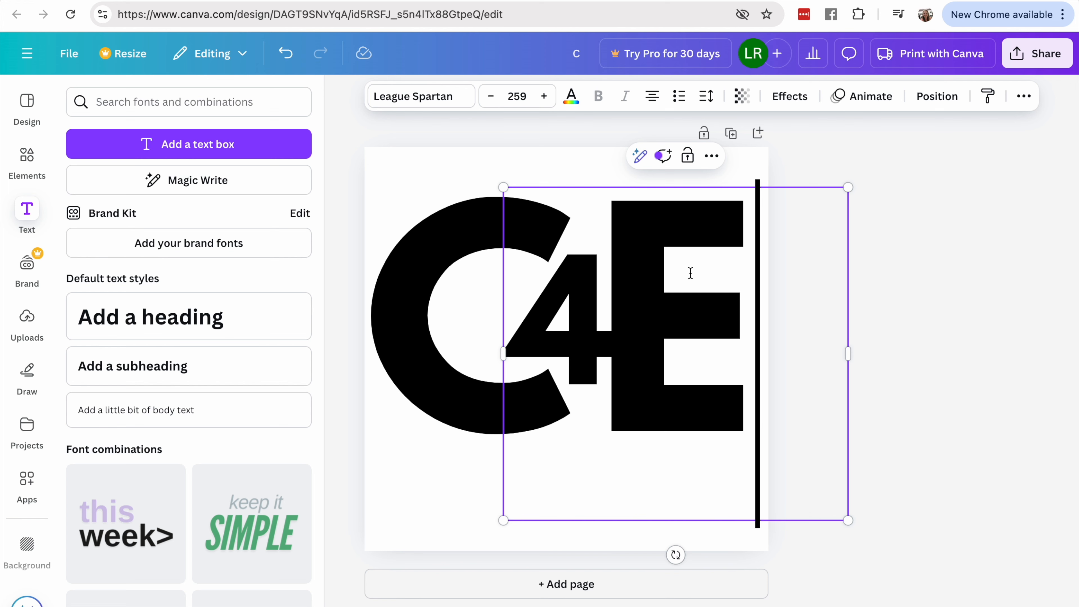
click(713, 158)
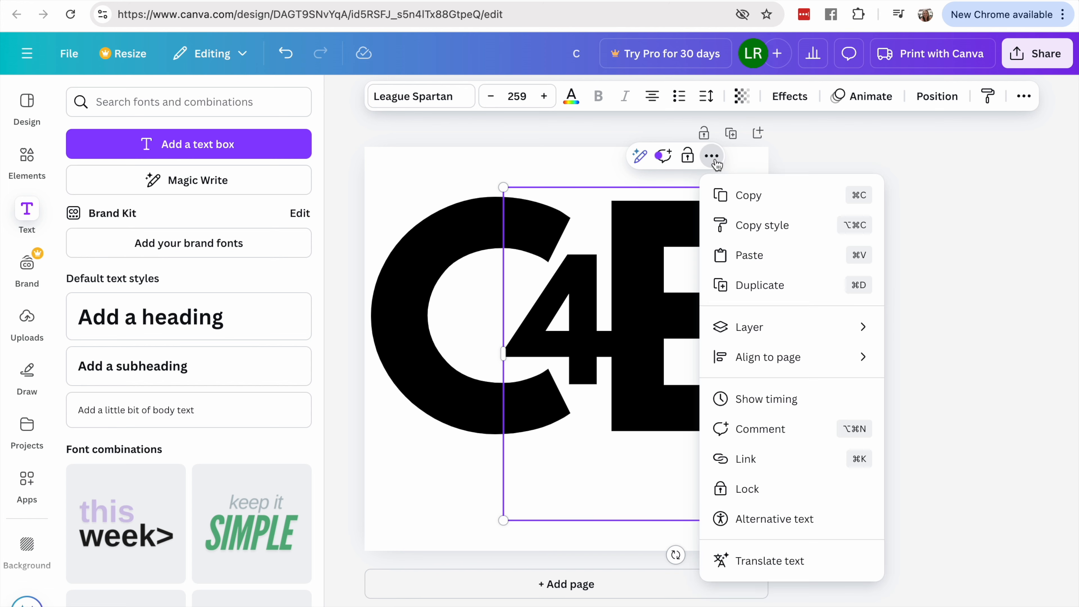
mouse_move(748, 341)
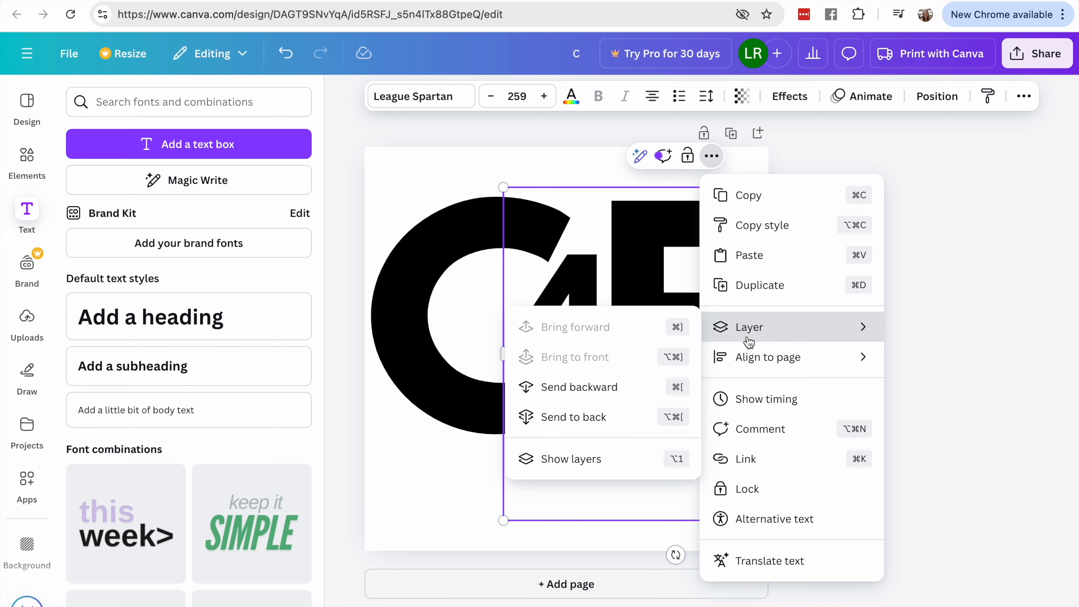
click(581, 387)
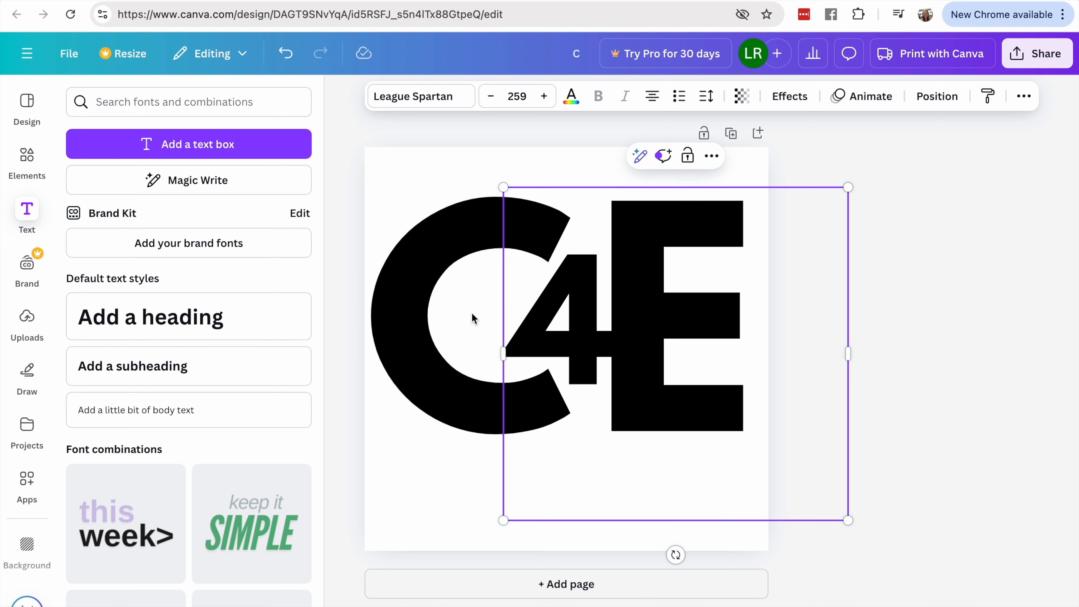
- Enlarge the 4 to font size 184 and nudge it left so it overlaps the C's opening
click(457, 311)
click(591, 315)
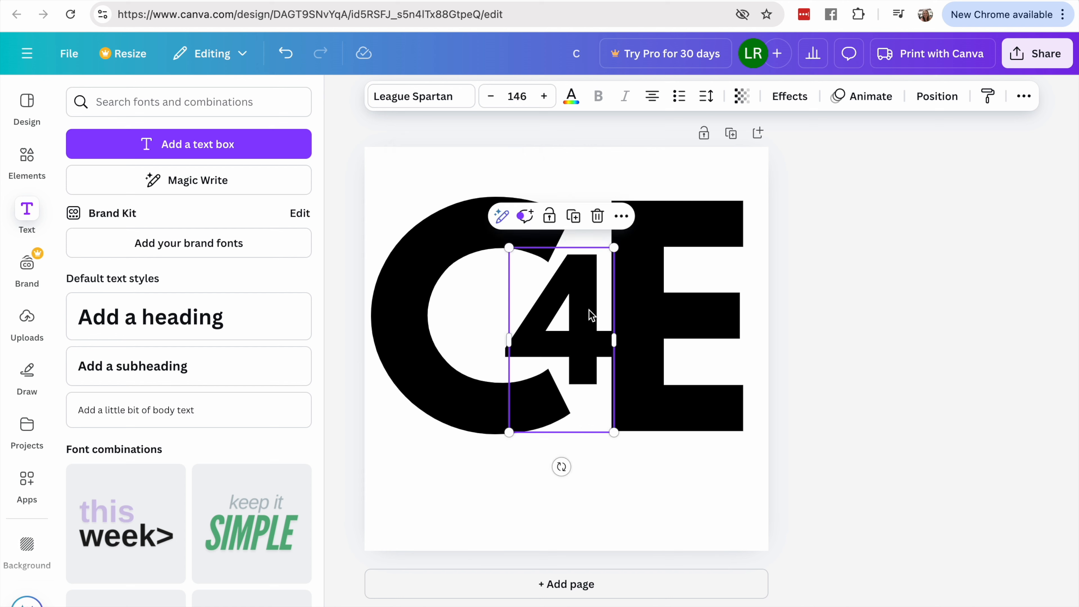
drag(509, 247, 496, 231)
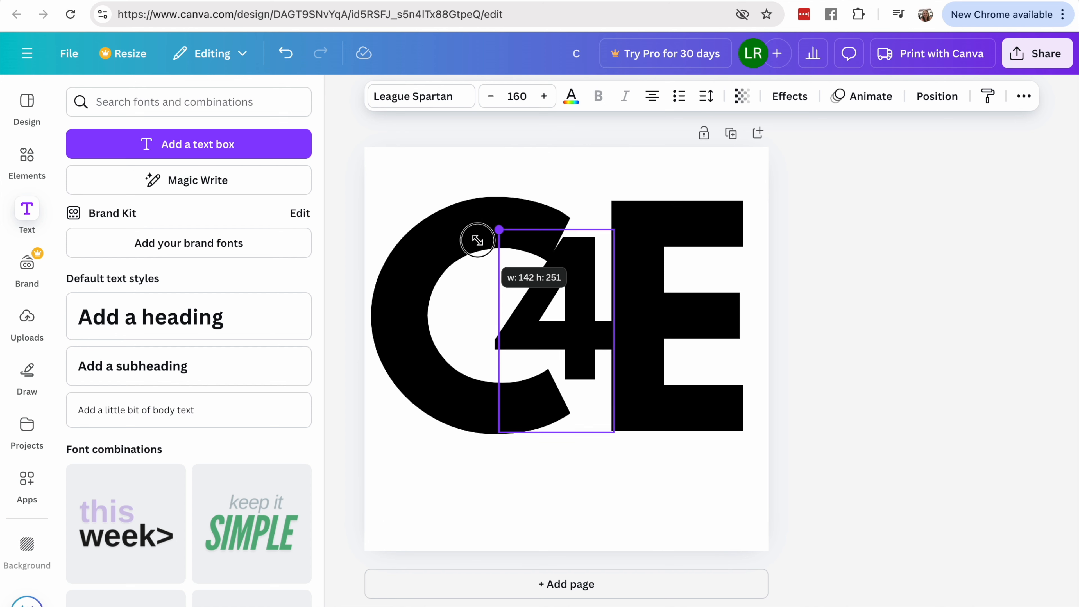
drag(613, 432, 620, 467)
key(Left)
key(Left)
key(Left)
key(Left)
key(Left)
key(Left)
key(Left)
key(Left)
key(Left)
key(Left)
key(Left)
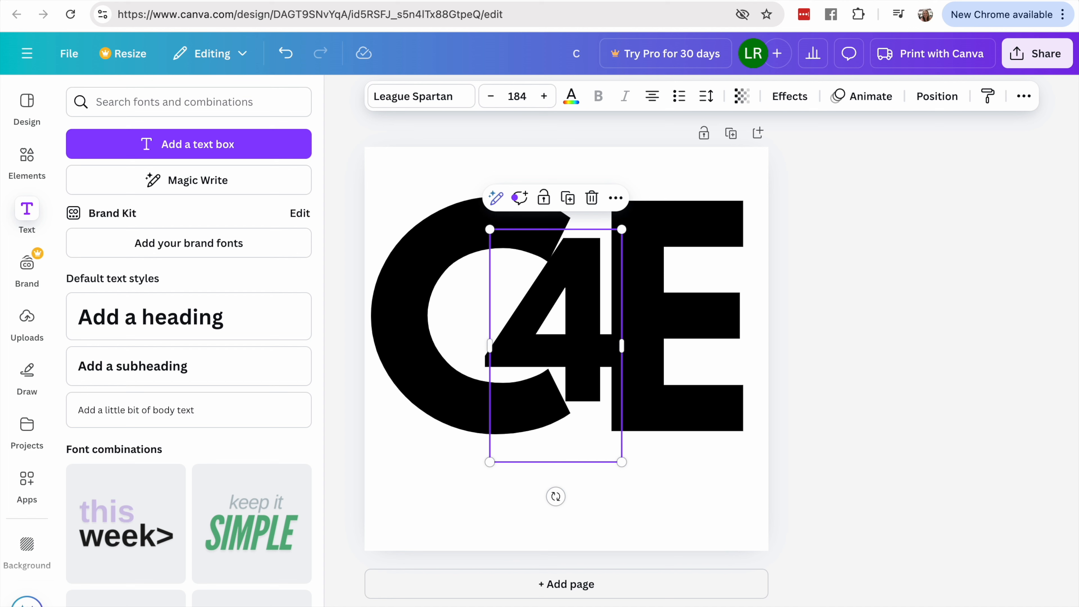
- Nudge the E right until its stem meets the end of the enlarged 4's crossbar
click(661, 345)
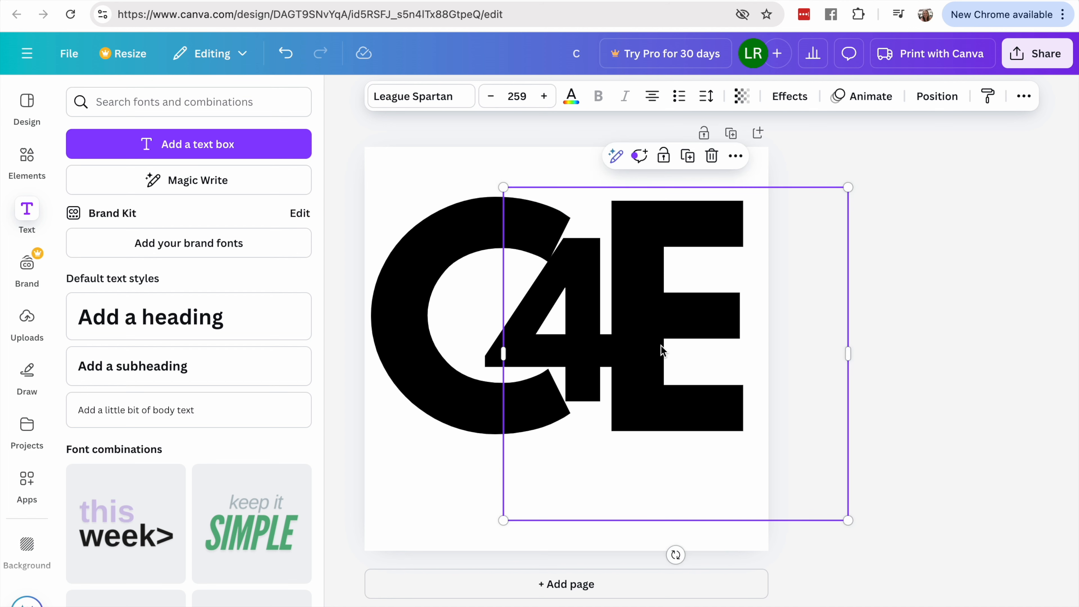
key(Right)
key(Right)
key(Right)
key(Right)
key(Right)
key(Right)
key(Right)
key(Right)
key(Right)
key(Right)
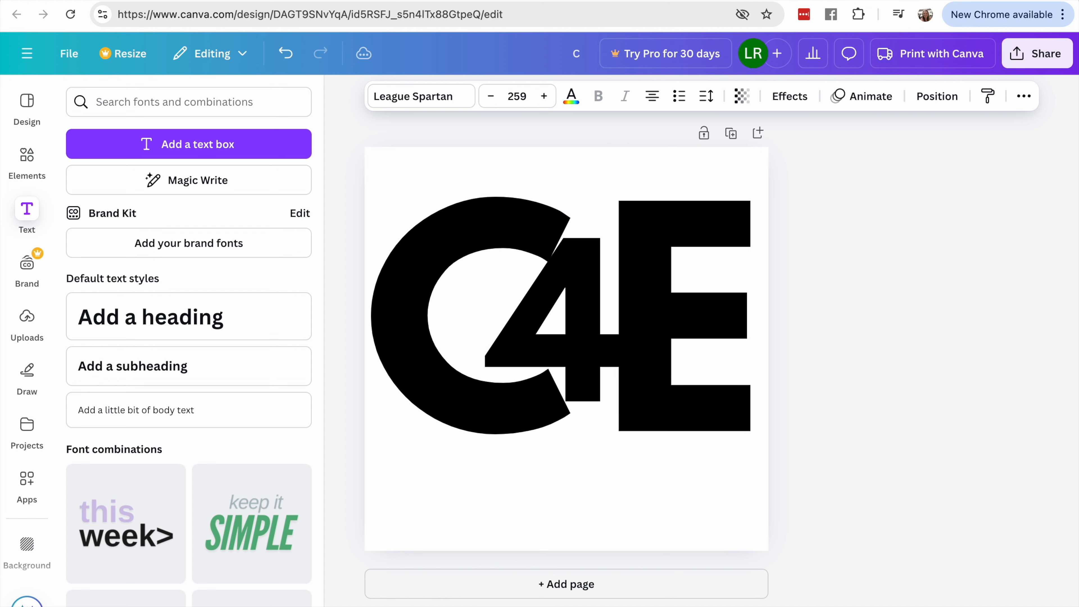
key(Left)
key(Left)
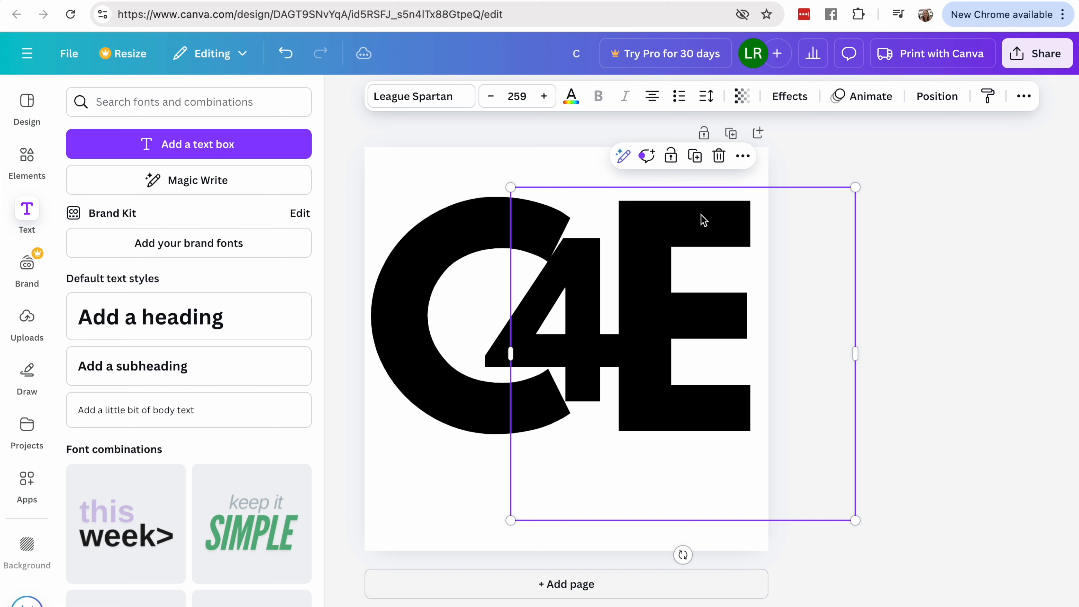
- Try the Brand Kit's dark purple as the color of the letter E
click(572, 99)
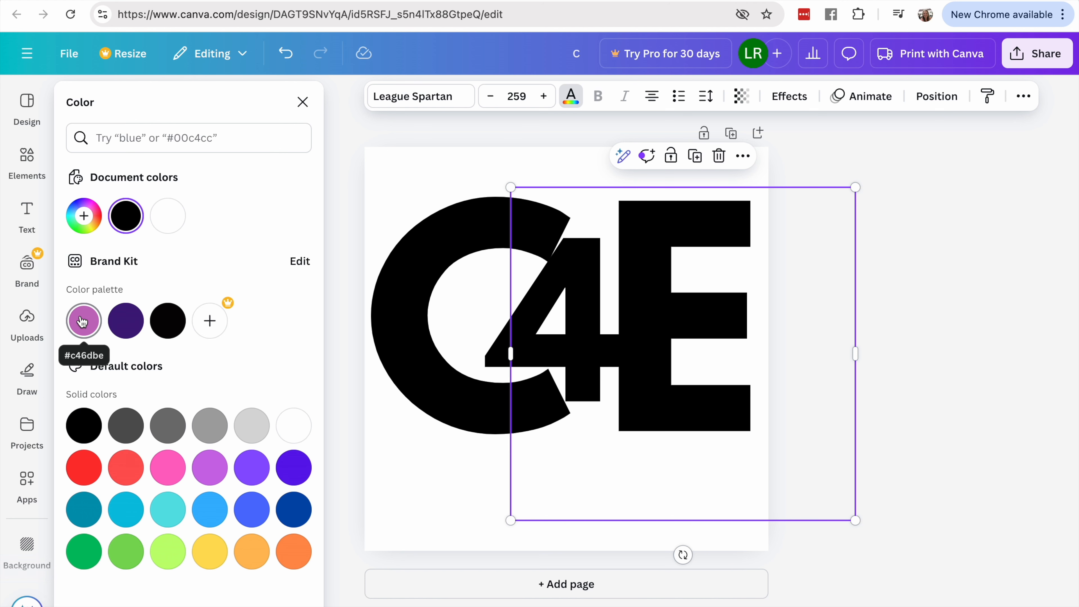
click(125, 321)
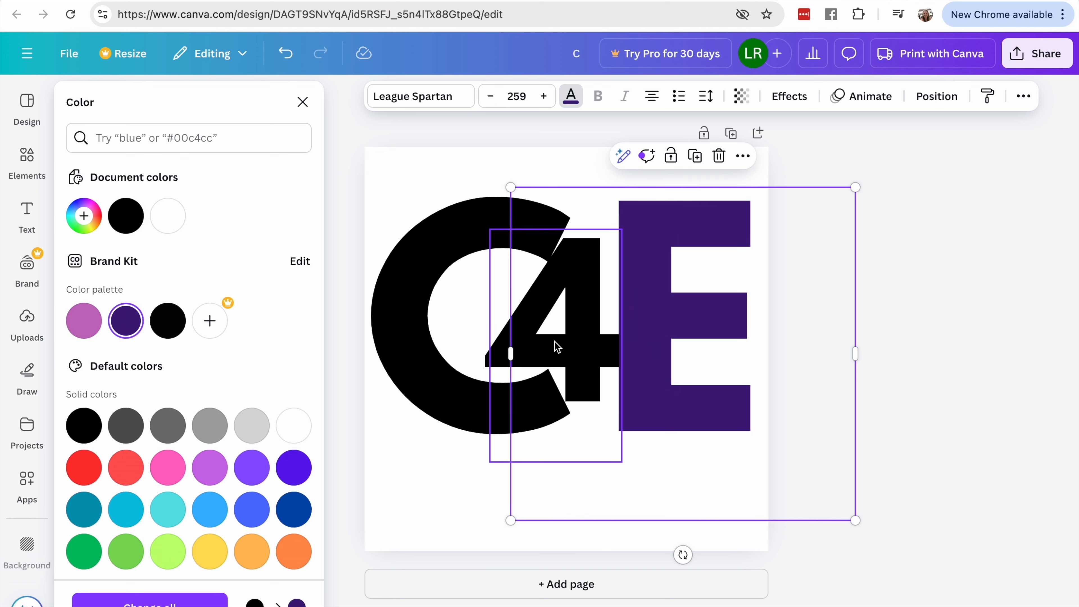
click(407, 341)
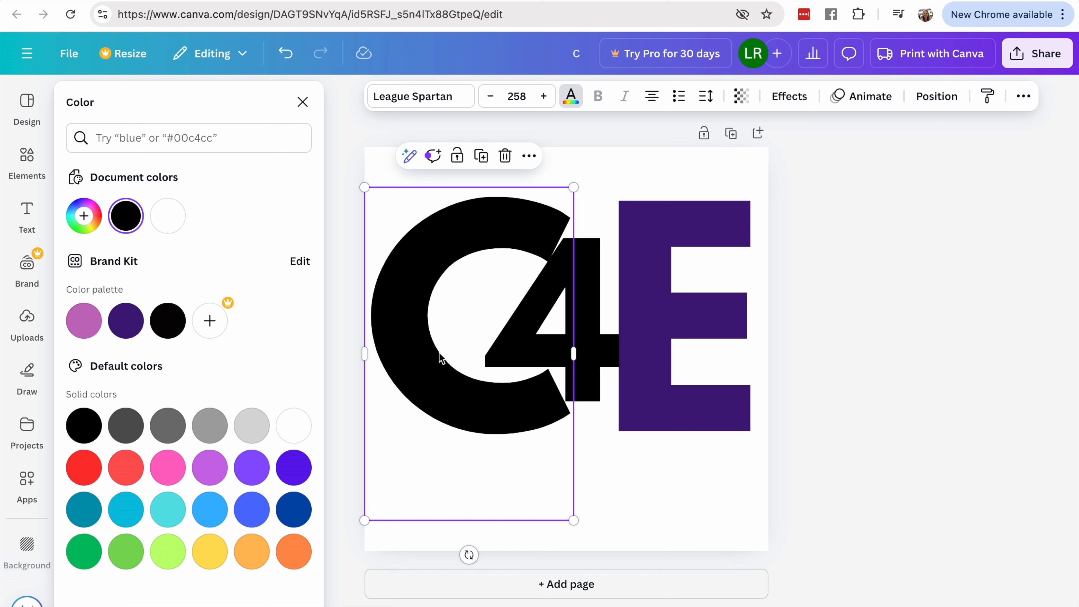
- Color the letter E bright red from the default solid colors
click(672, 358)
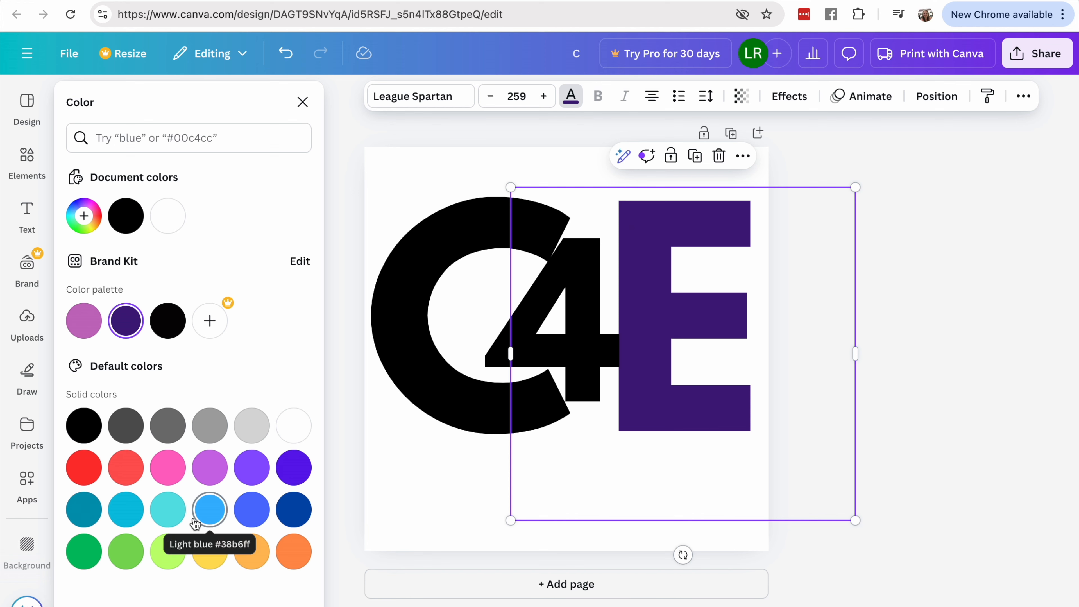
click(303, 263)
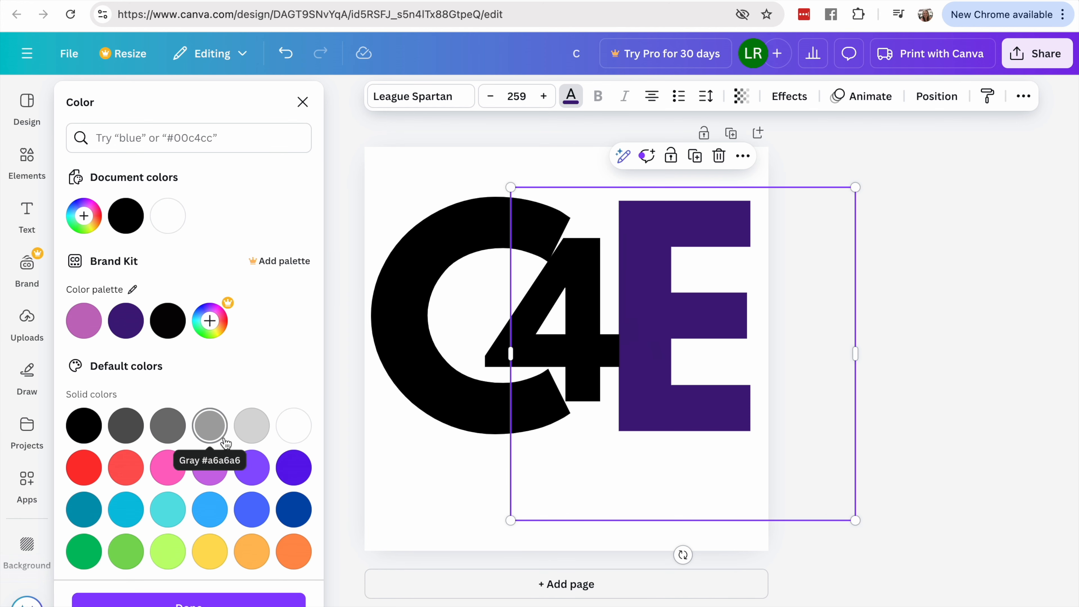
scroll(226, 443, down, 1)
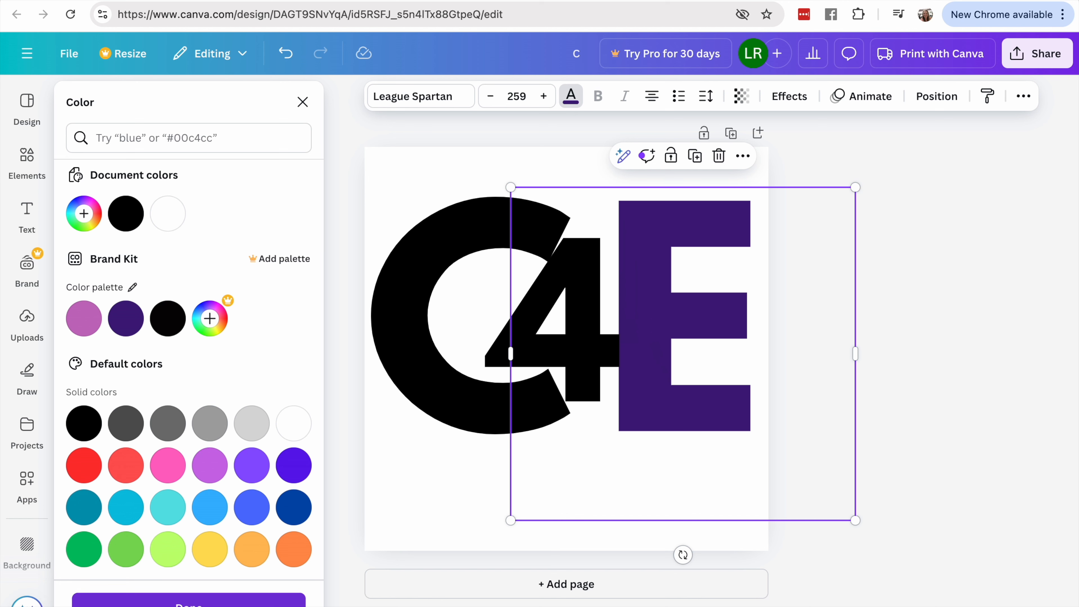
click(188, 601)
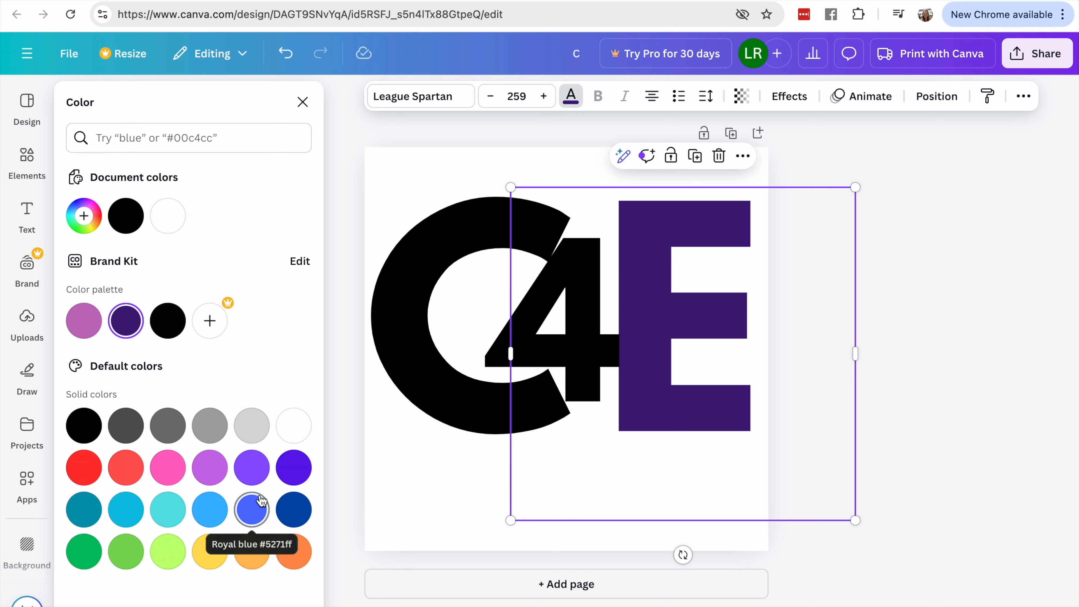
click(85, 476)
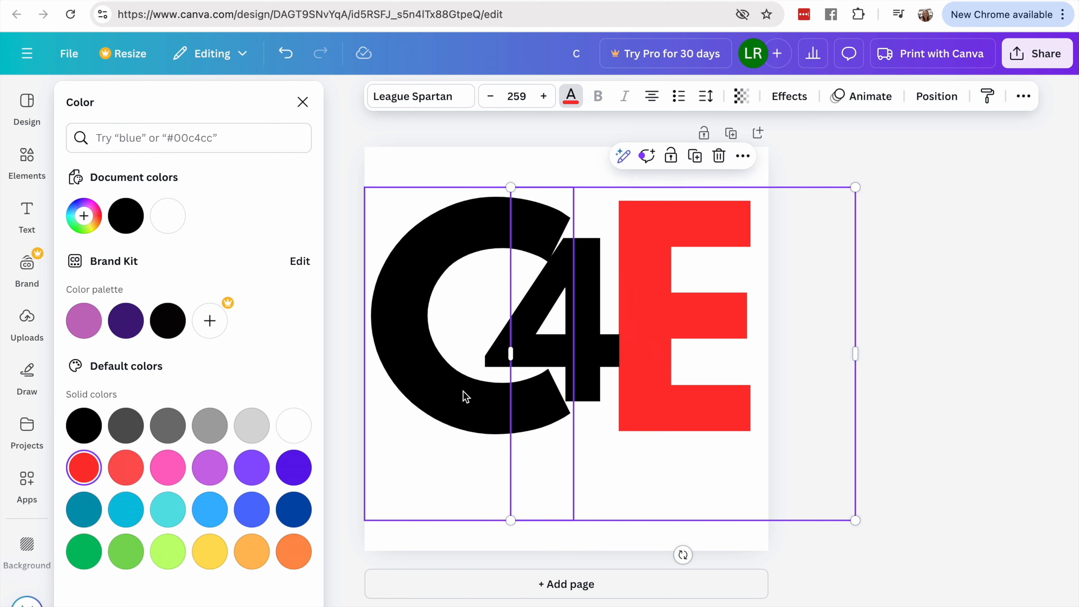
- Color the C in the Brand Kit's dark purple and the 4 in a default light green
click(453, 238)
click(126, 321)
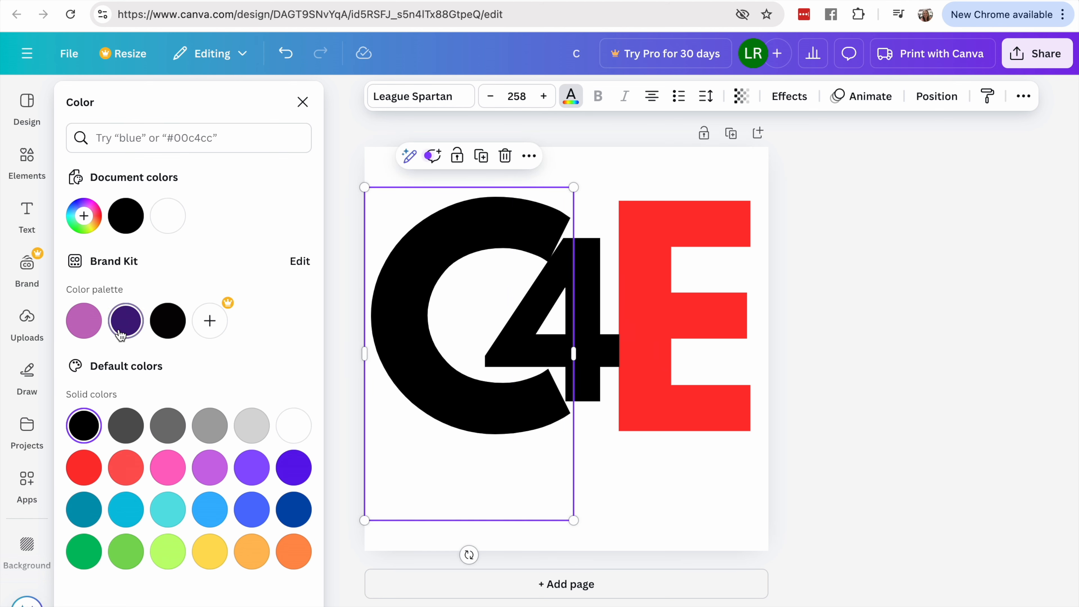
click(590, 317)
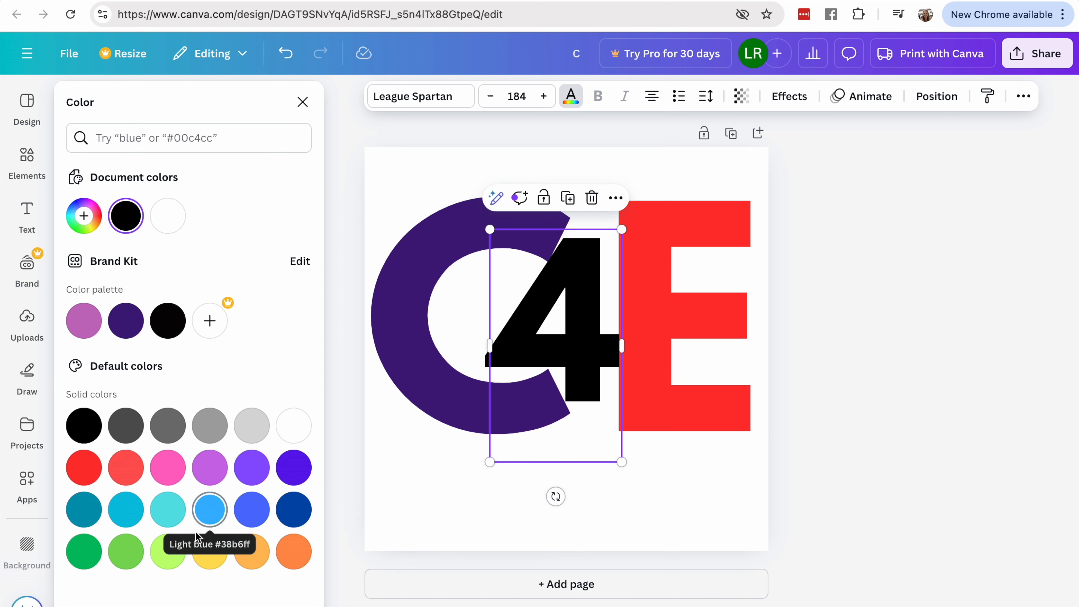
click(121, 559)
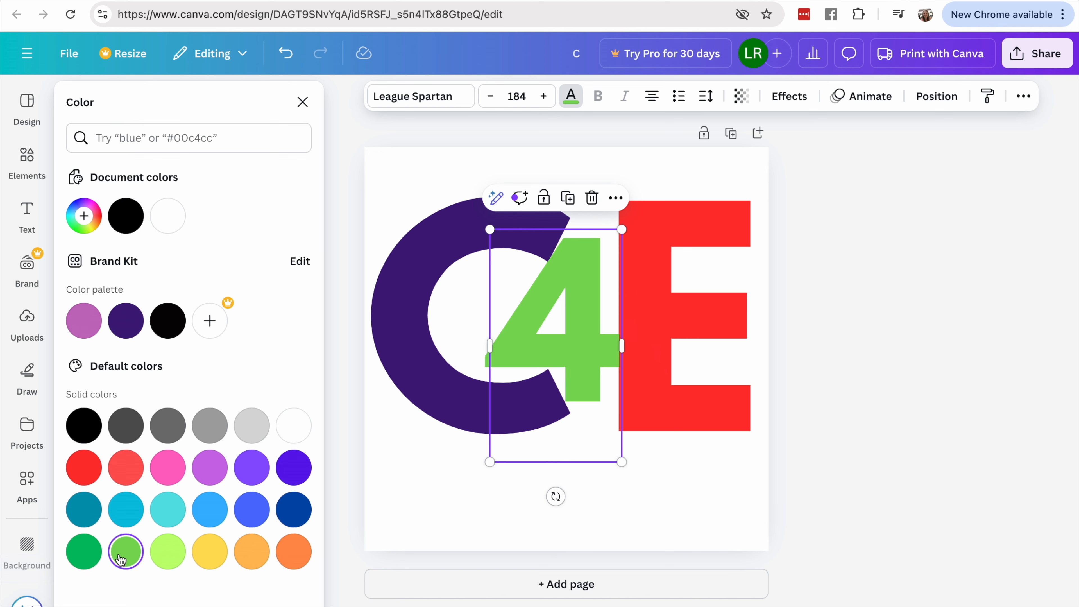
- Move the red E left until it sits flush against the 4's vertical stem, with the green crossbar overlapping it
click(662, 280)
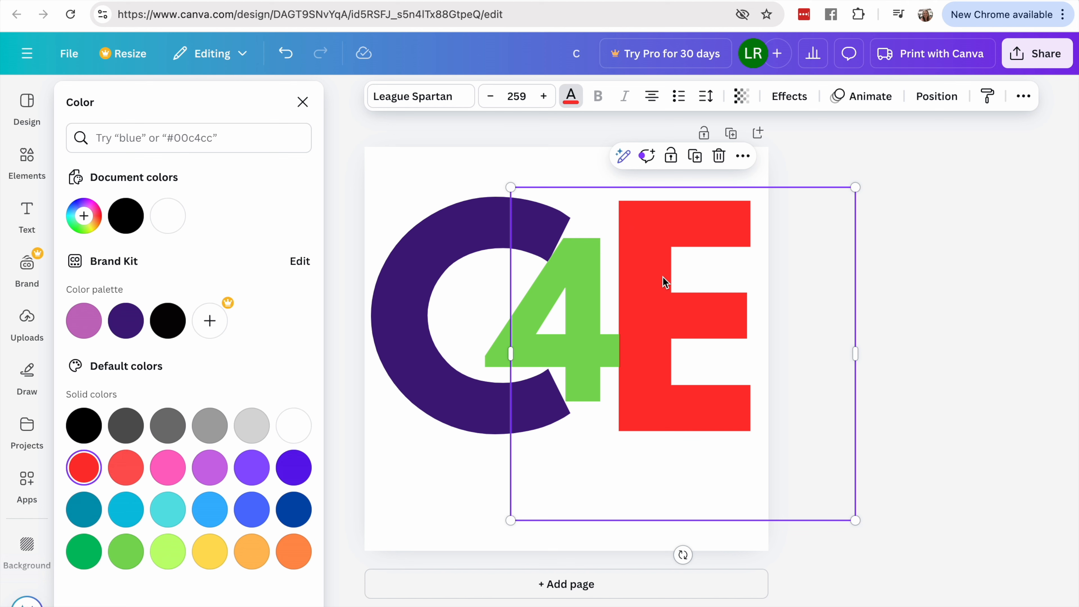
key(Left)
key(Left)
key(Left)
key(Left)
key(Left)
key(Left)
key(Left)
key(Left)
key(Left)
key(Left)
key(Left)
key(Left)
key(Left)
key(Left)
key(Left)
key(Left)
key(Left)
key(Left)
key(Left)
key(Left)
key(Left)
key(Left)
key(Left)
key(Left)
key(Left)
key(Left)
key(Left)
key(Left)
key(Left)
key(Left)
key(Left)
key(Left)
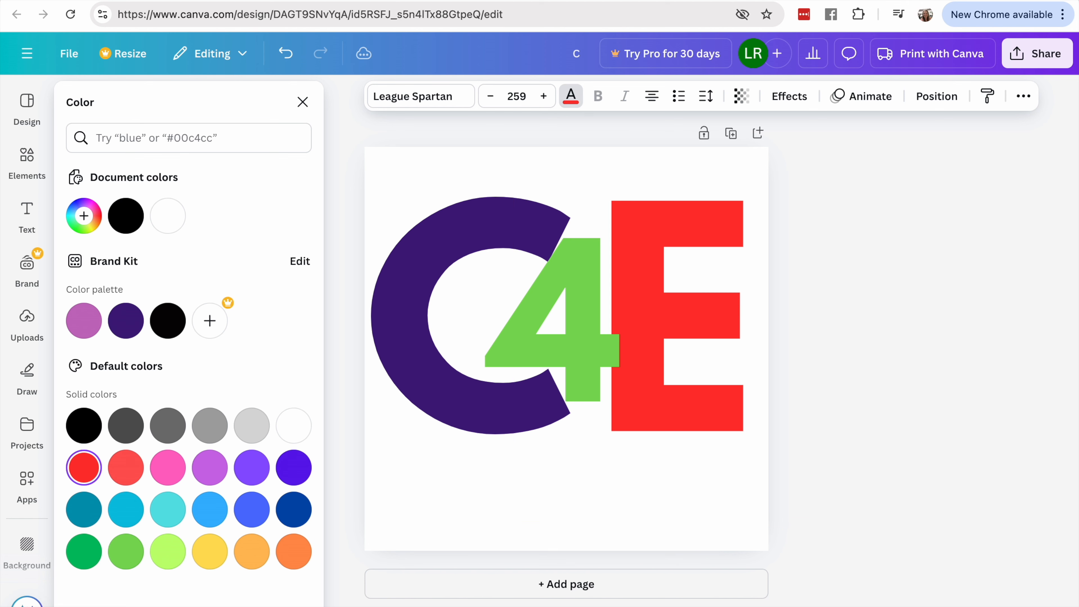
key(Left)
key(Left)
key(Left)
key(Left)
key(Left)
key(Left)
key(Left)
key(Left)
key(Left)
key(Left)
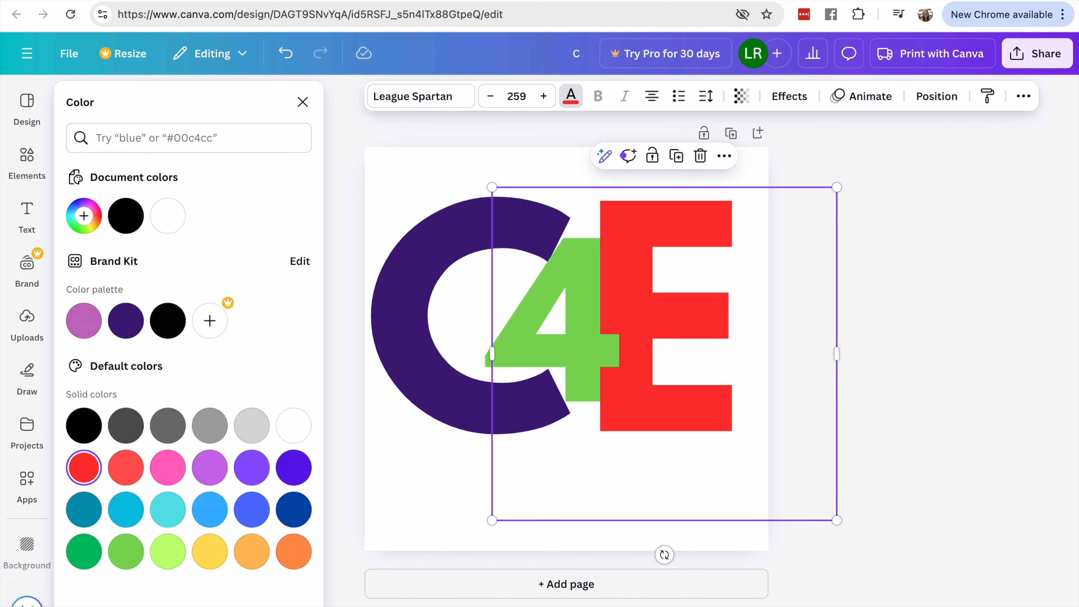
key(Right)
key(Left)
click(303, 102)
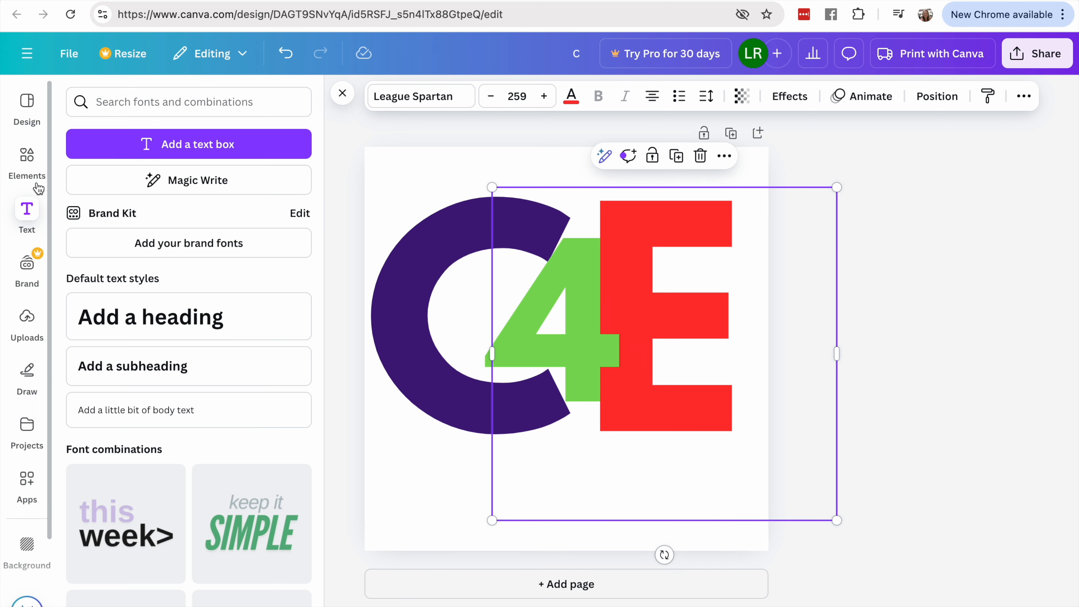
- Look through the available elements, logo templates, drawing tools, uploaded images, and font combinations for possible additions to the logo
click(26, 159)
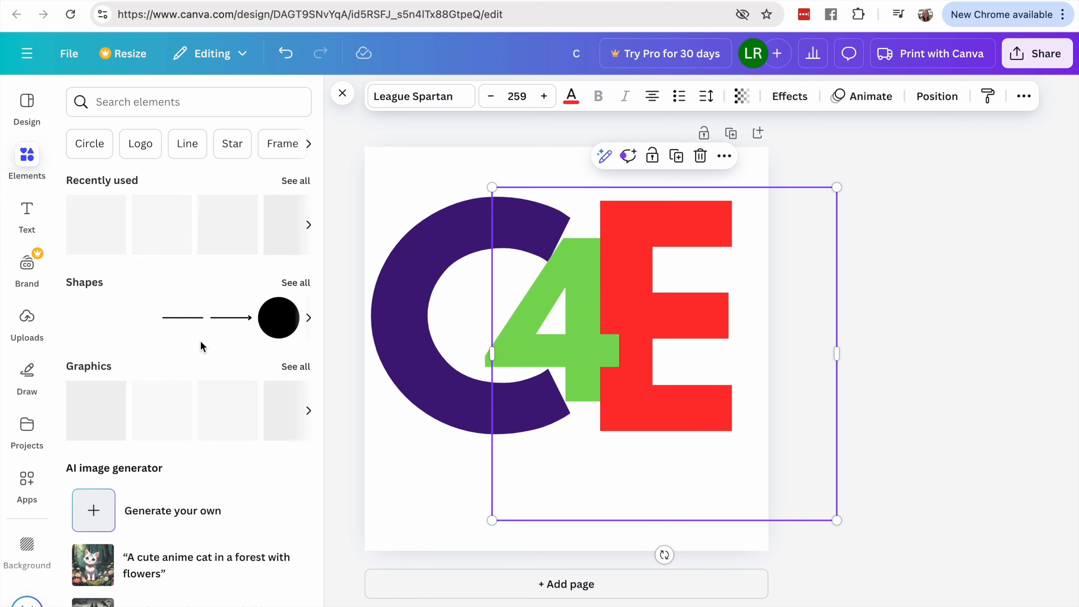
scroll(200, 343, down, 10)
scroll(202, 347, down, 5)
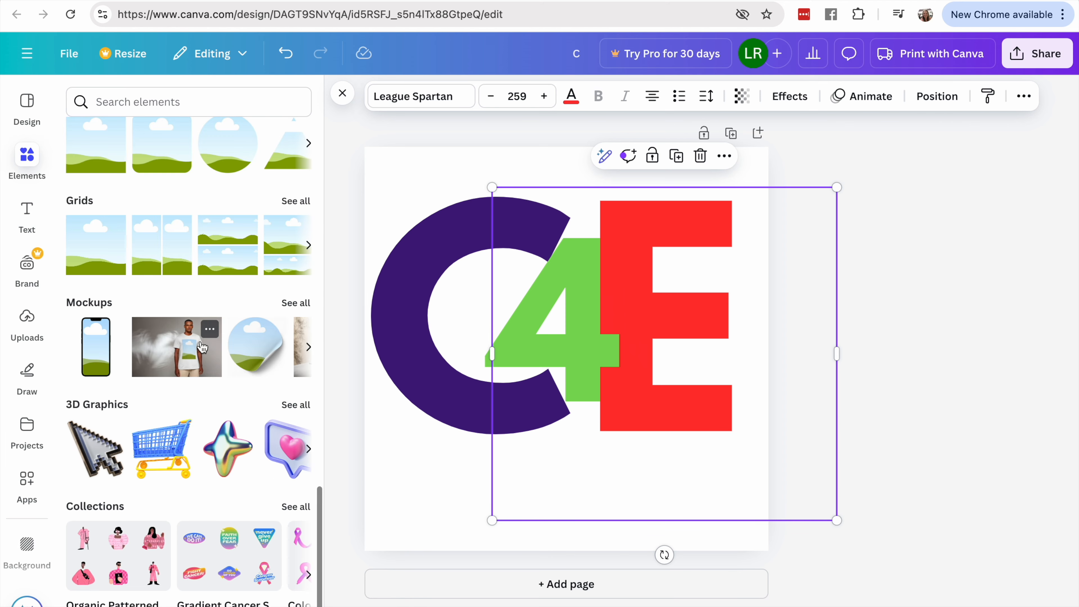
scroll(202, 347, down, 5)
scroll(202, 348, up, 8)
click(26, 105)
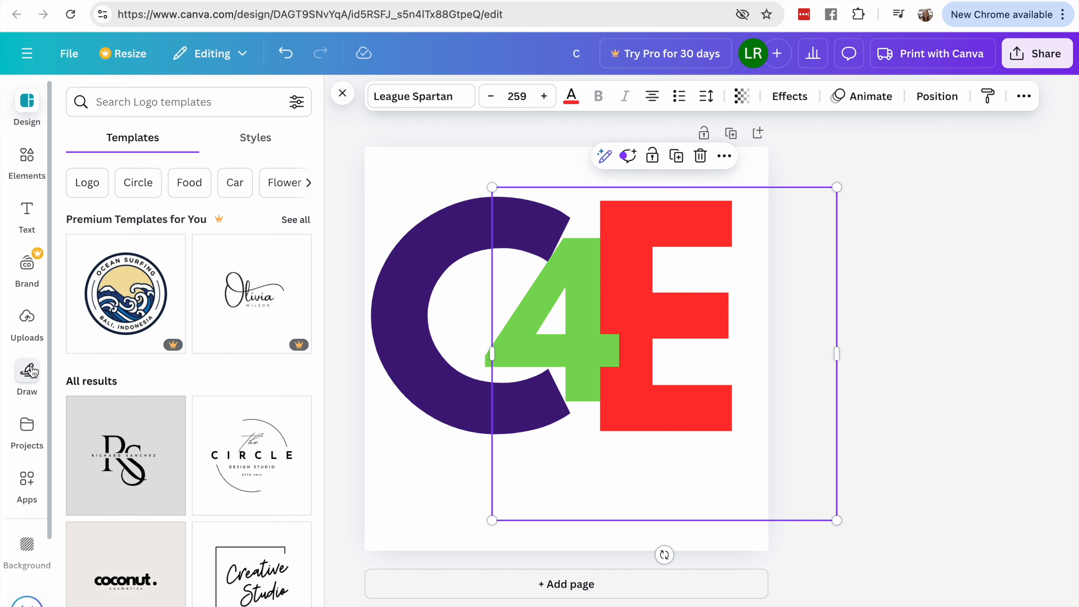
click(27, 370)
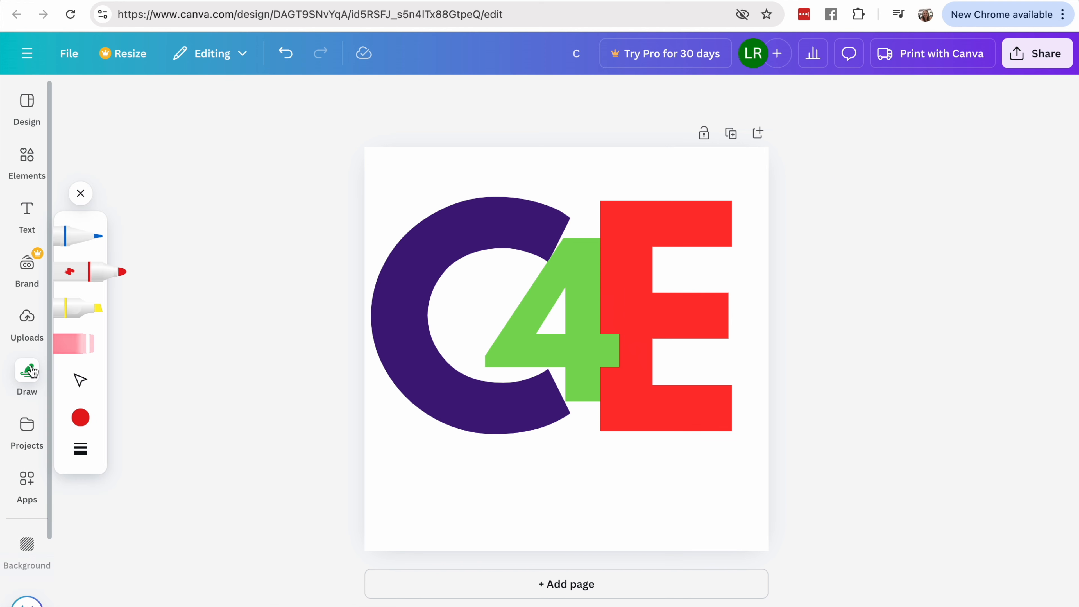
click(26, 317)
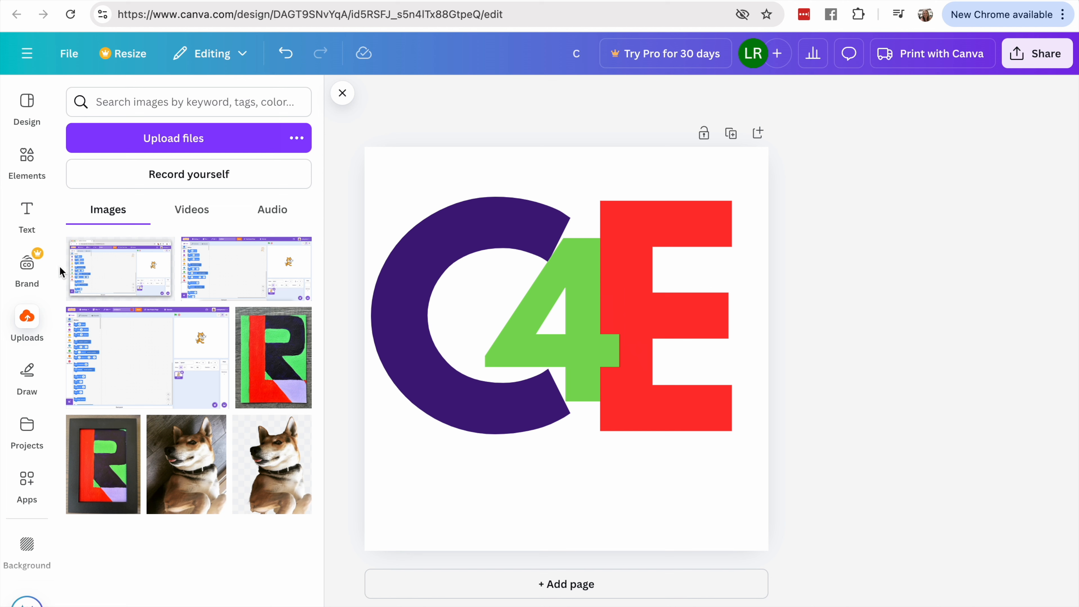
click(27, 210)
click(28, 215)
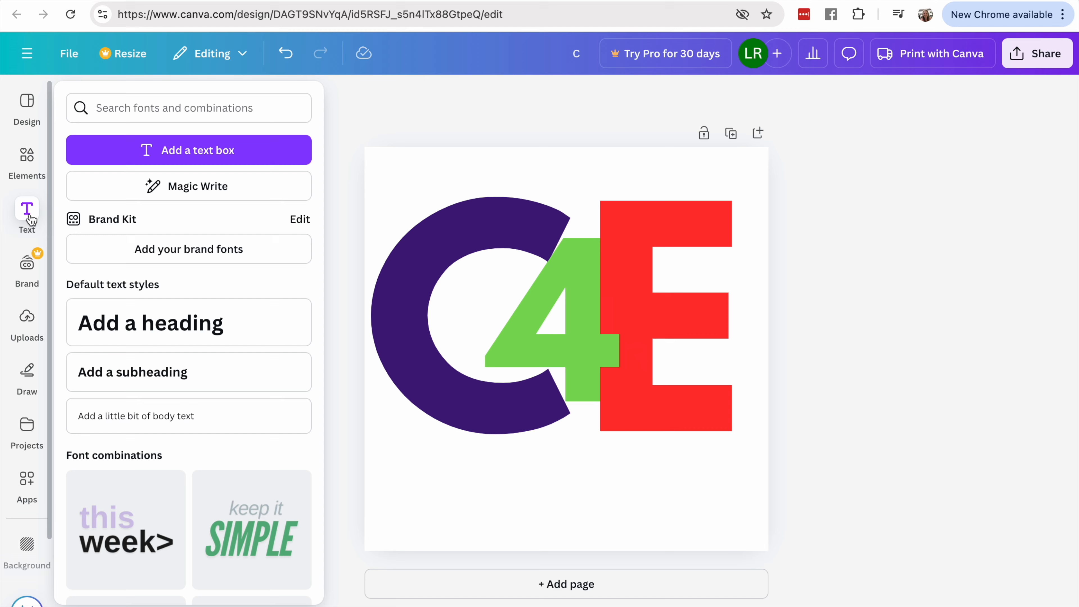
scroll(216, 390, down, 15)
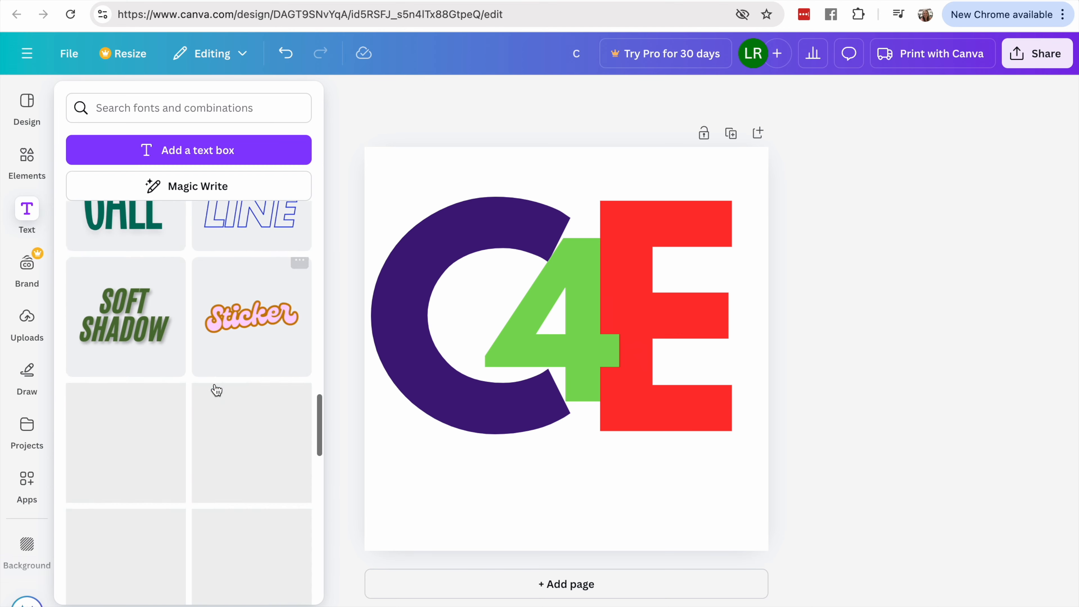
scroll(216, 389, up, 15)
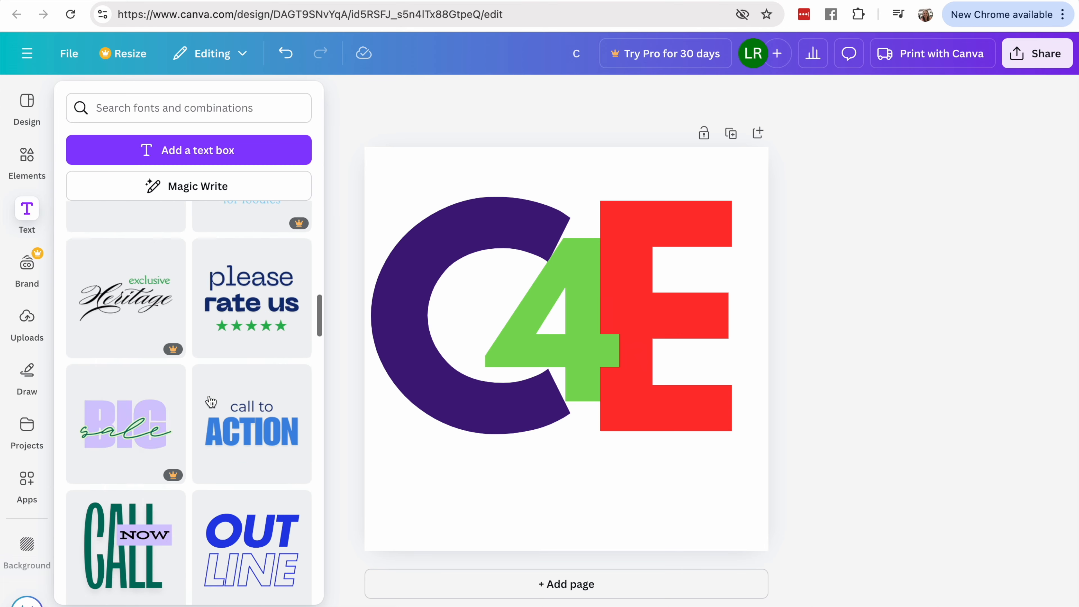
- Try solid black as the page's background color
click(27, 549)
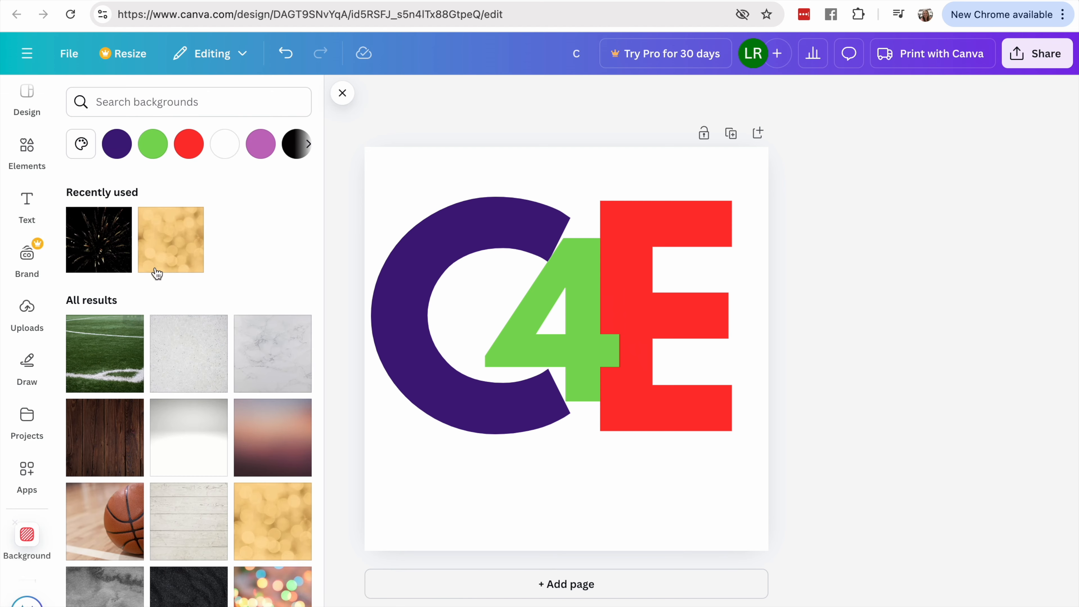
click(309, 145)
click(308, 145)
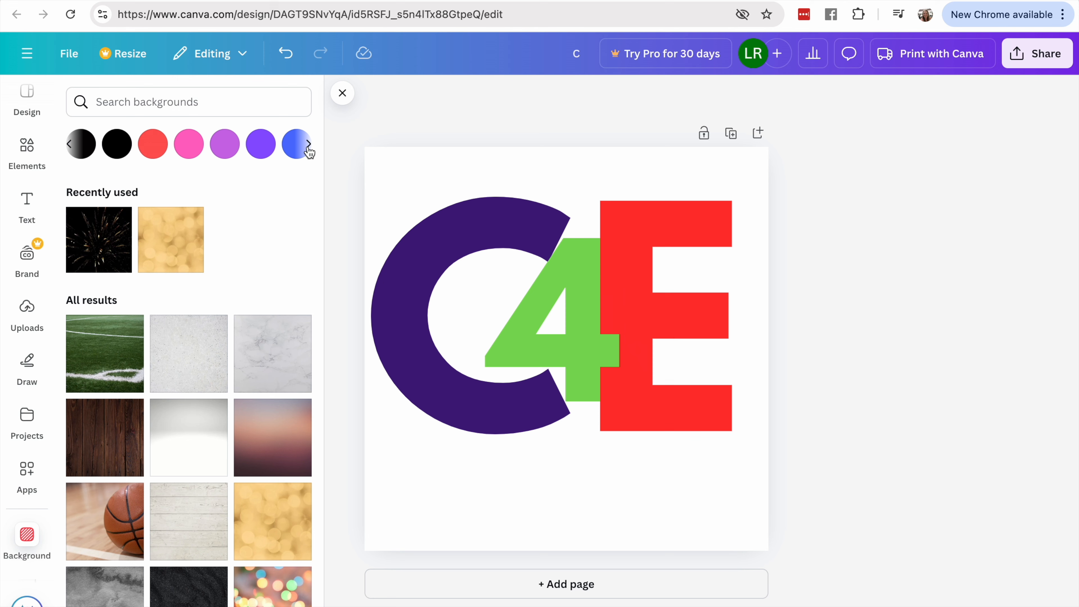
click(116, 145)
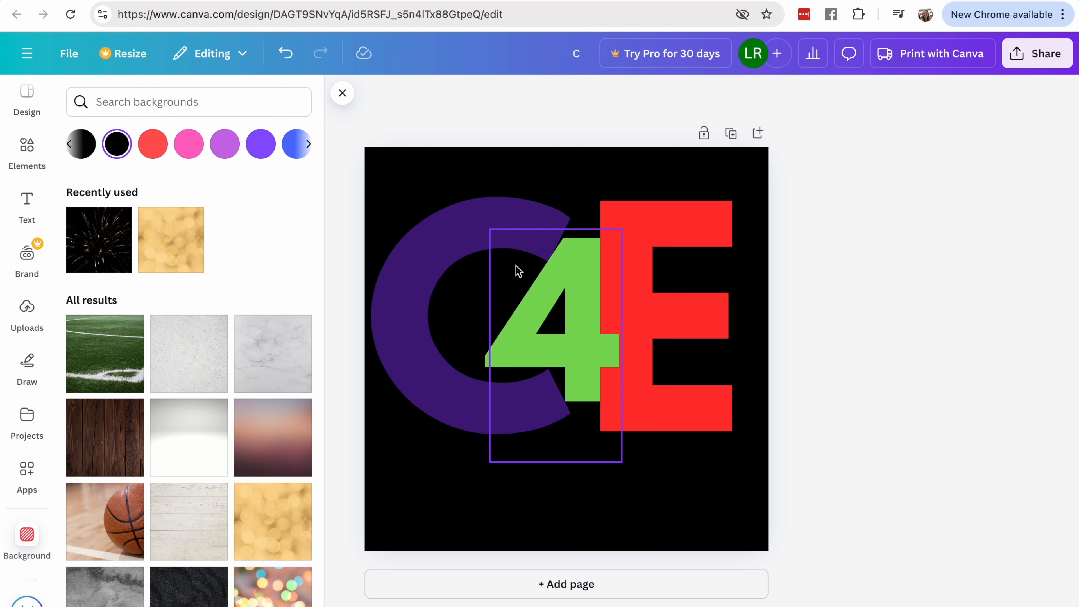
- Set the page's background to the solid light purple swatch between pink and violet
click(449, 240)
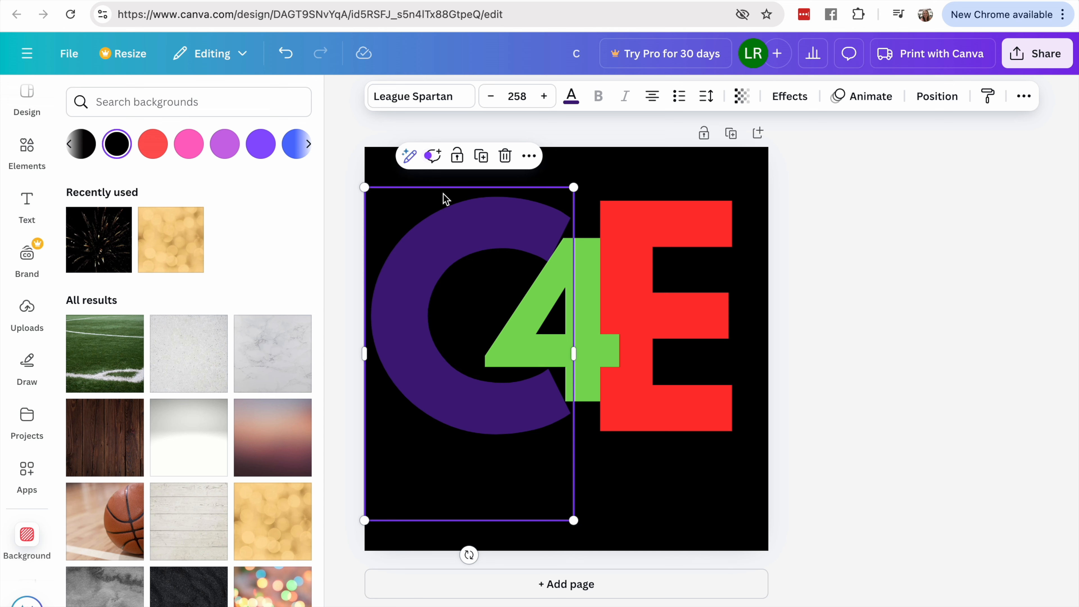
click(227, 156)
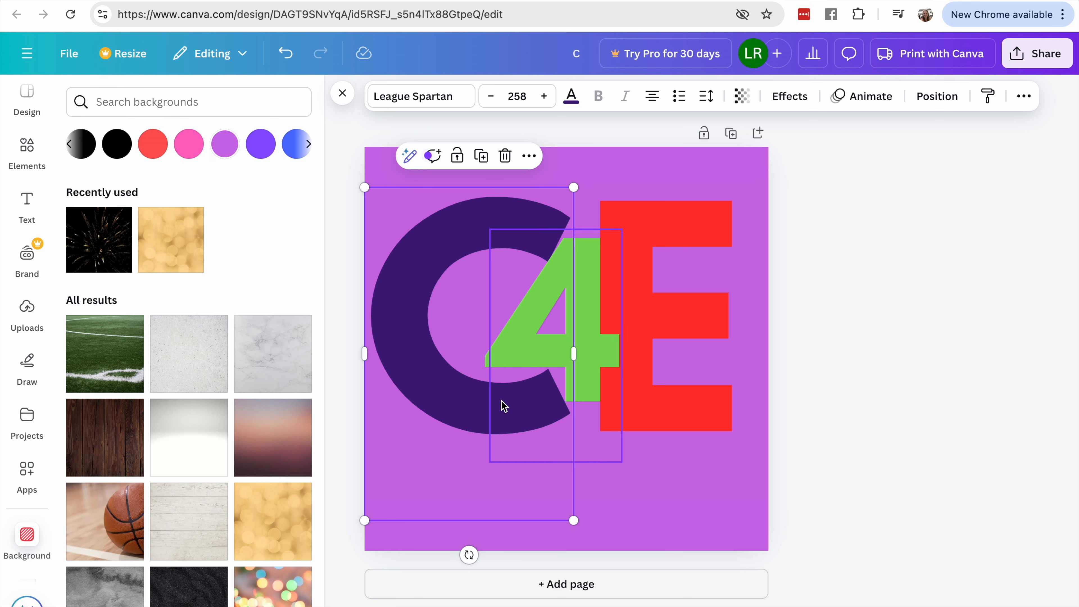
- Select the C, 4 and E together and move them down until they sit vertically centered on the page
click(452, 280)
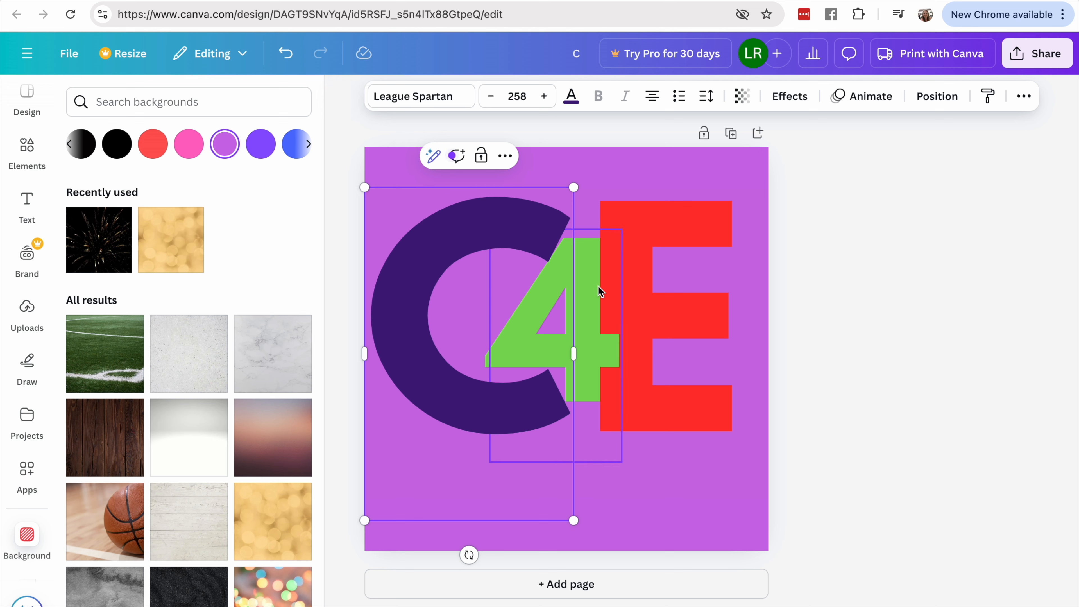
drag(582, 285, 582, 285)
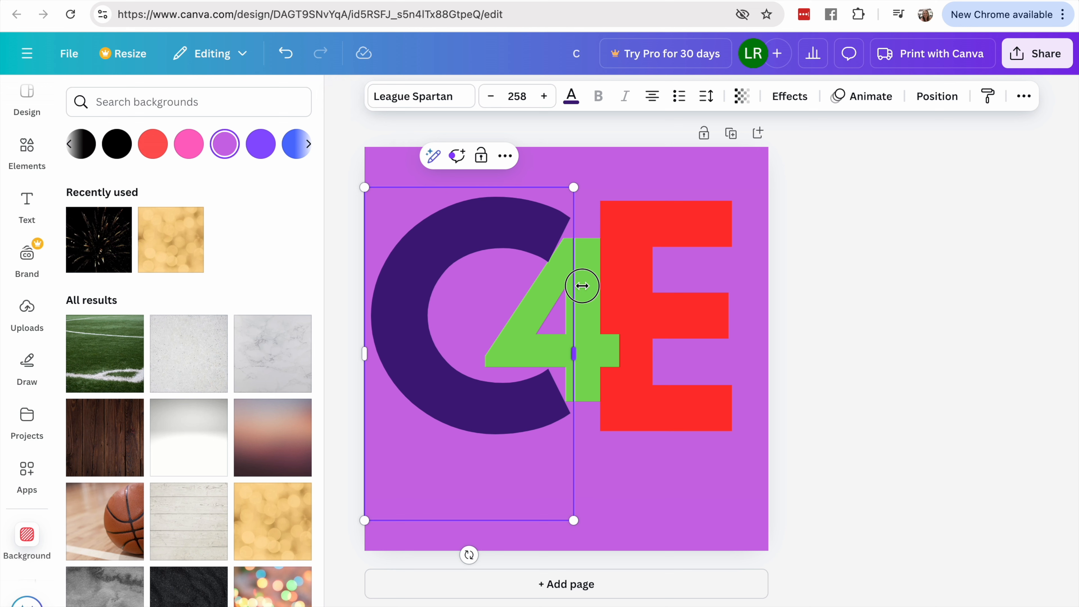
shift+click(597, 297)
shift+click(654, 285)
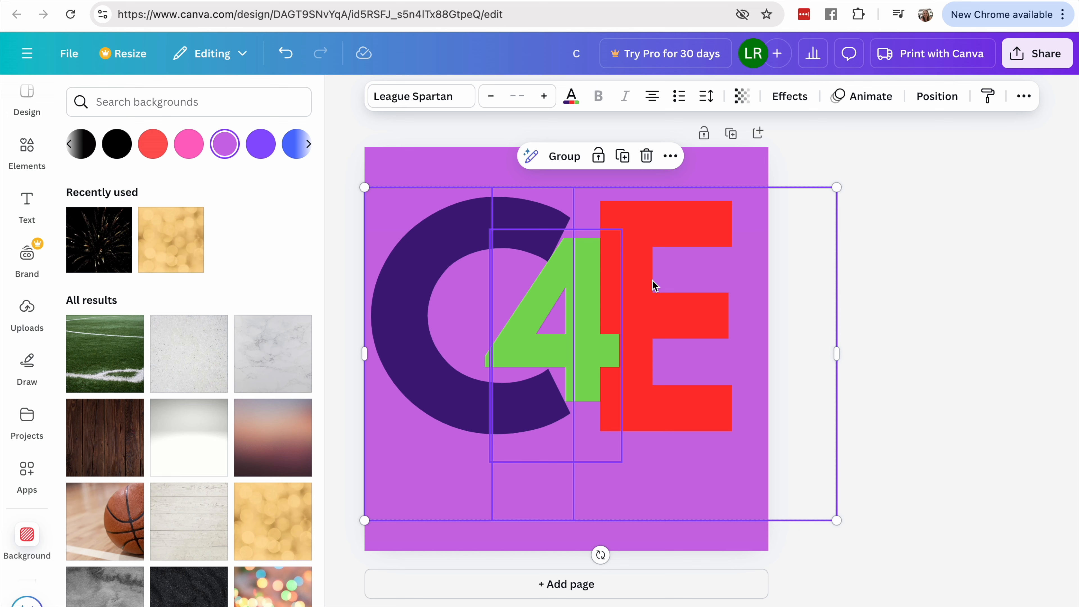
key(Down)
key(Down)
key(Down)
key(Down)
key(Down)
key(Down)
key(Down)
key(Down)
key(Down)
key(Down)
key(Down)
key(Down)
key(Down)
key(Down)
key(Down)
key(Down)
key(Down)
key(Down)
key(Down)
key(Down)
key(Down)
key(Down)
key(Down)
key(Down)
key(Down)
key(Down)
key(Down)
key(Down)
key(Down)
key(Down)
key(Down)
key(Down)
key(Down)
key(Down)
key(Down)
key(Down)
key(Down)
key(Down)
key(Down)
key(Down)
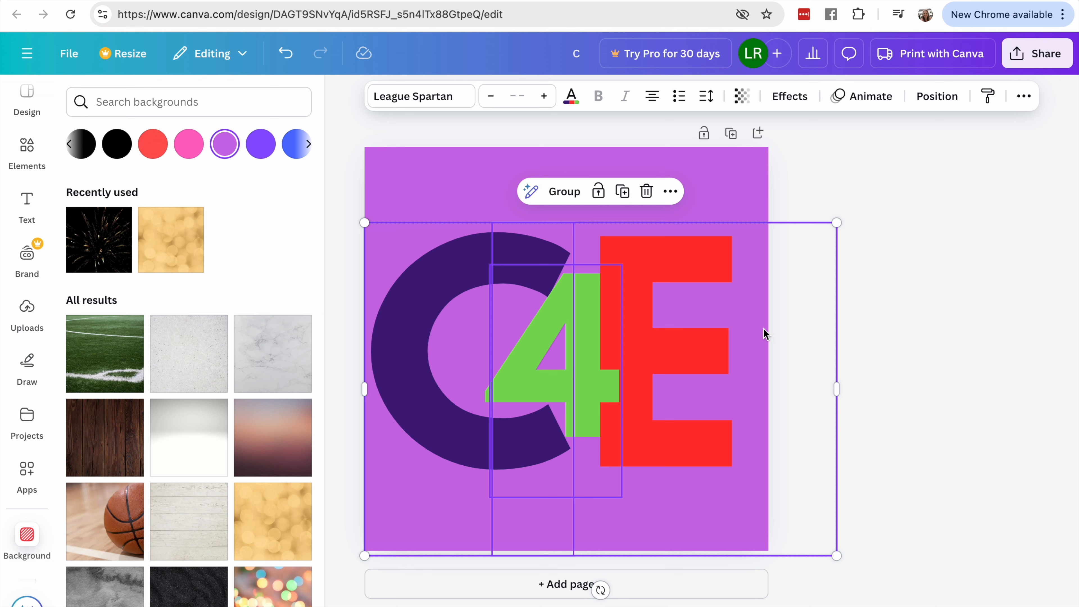
- Shift the three selected letters right until the lettermark is horizontally centered on the page, and deselect them
key(Right)
key(Right)
key(Right)
key(Right)
key(Right)
key(Right)
key(Right)
key(Right)
key(Right)
key(Right)
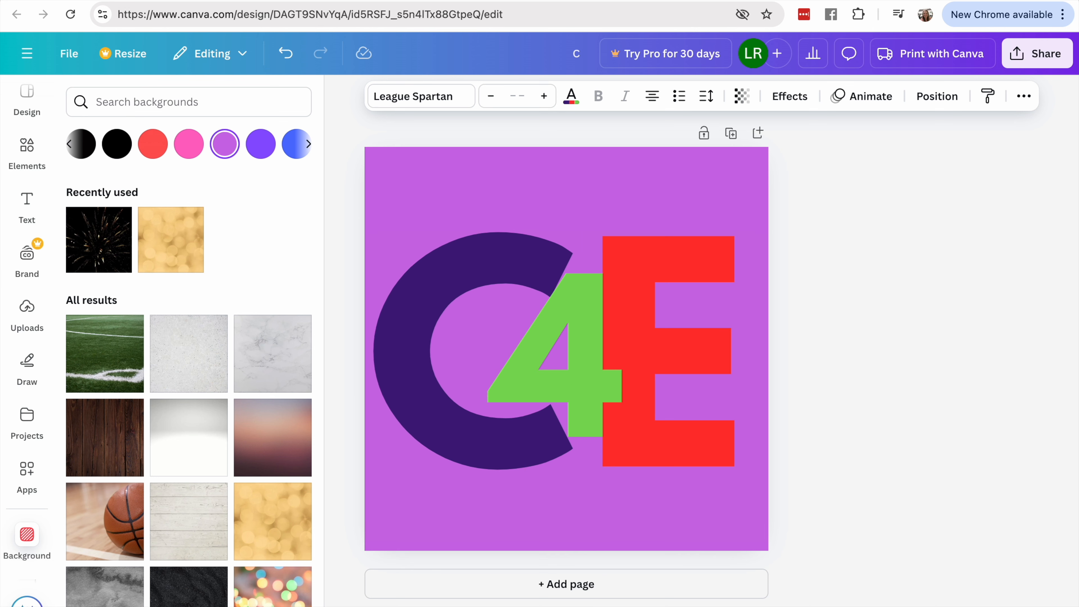
key(Right)
key(Right)
key(Right)
key(Right)
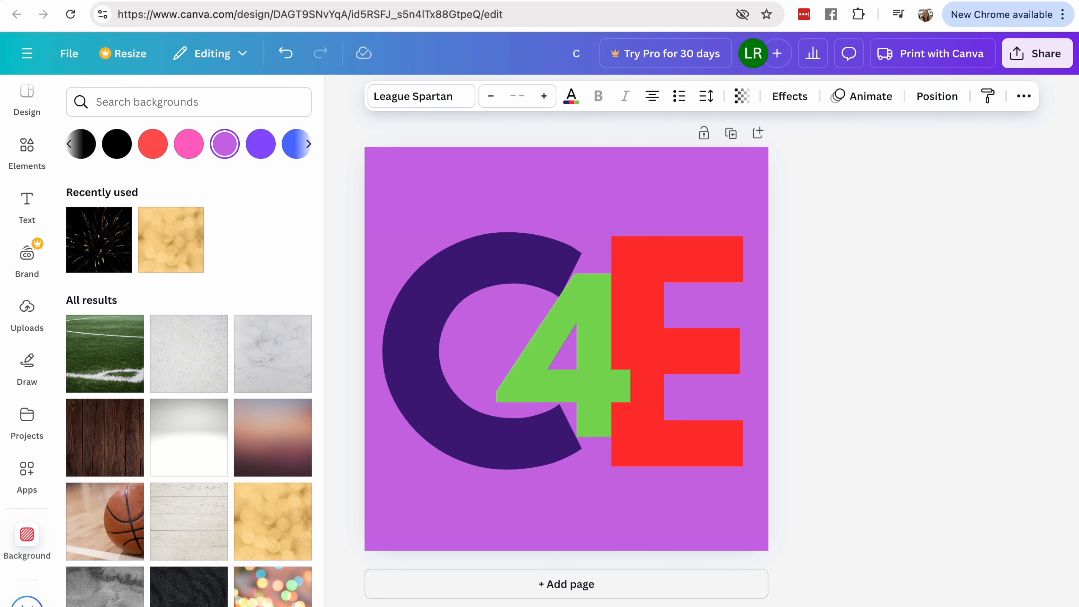
click(834, 169)
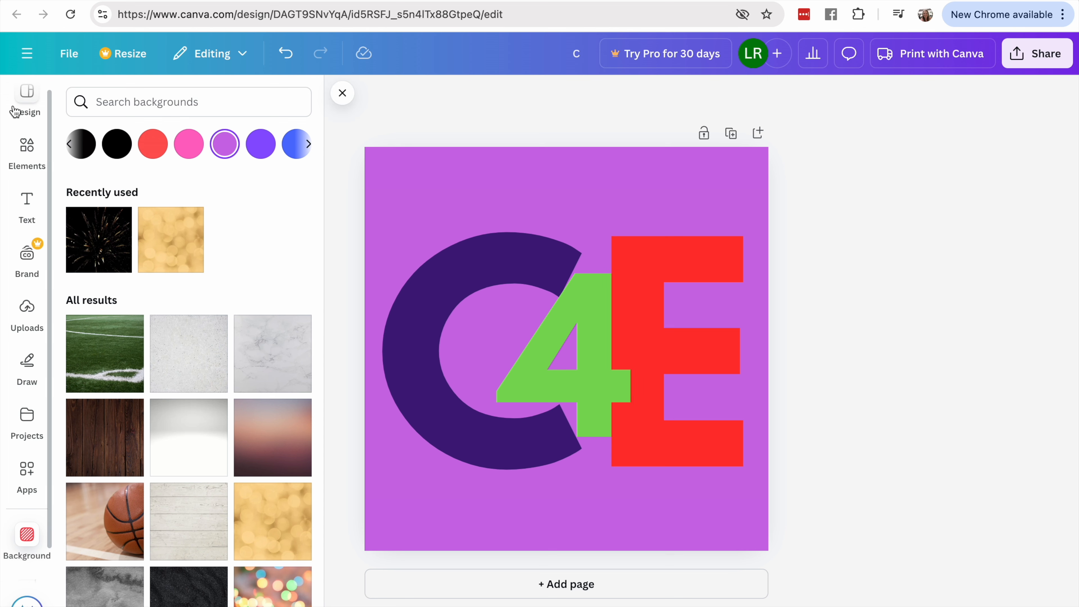
- Save the design and download it as a PNG at size 1 (500 × 500 px)
click(70, 53)
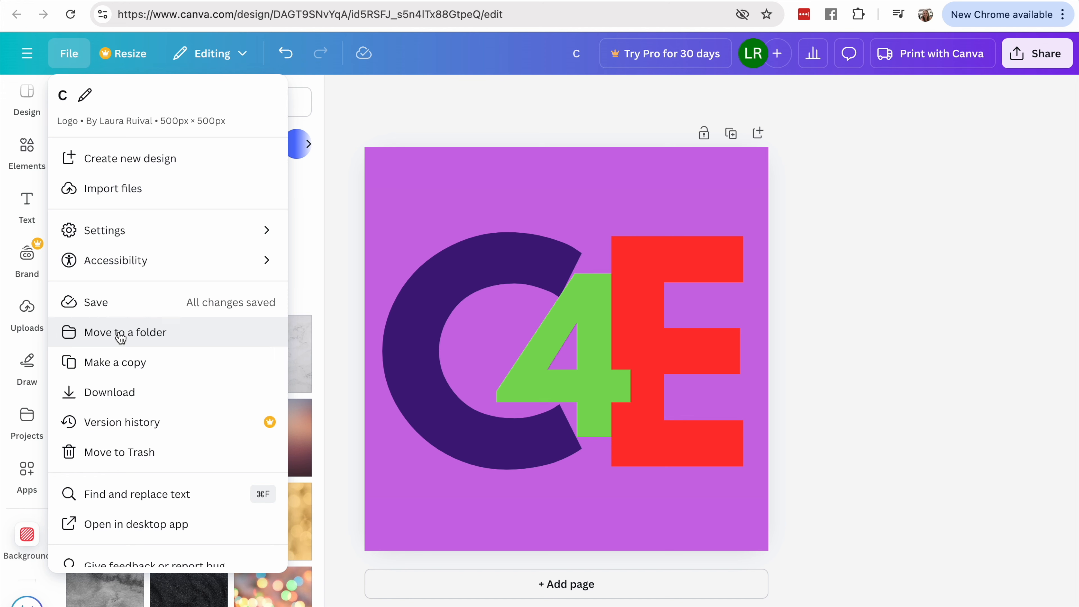
click(116, 305)
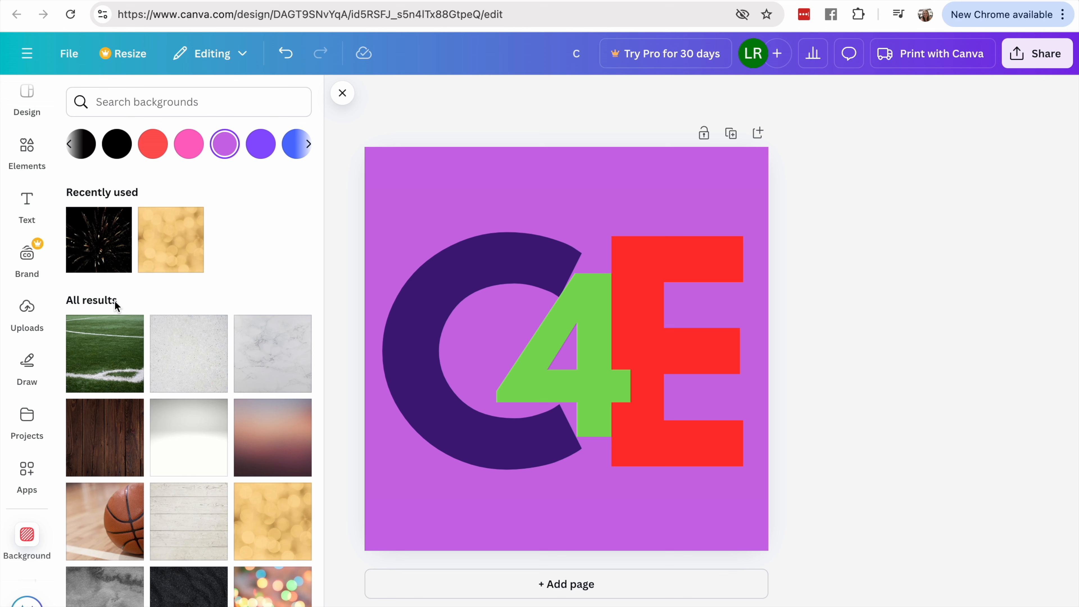
click(1055, 54)
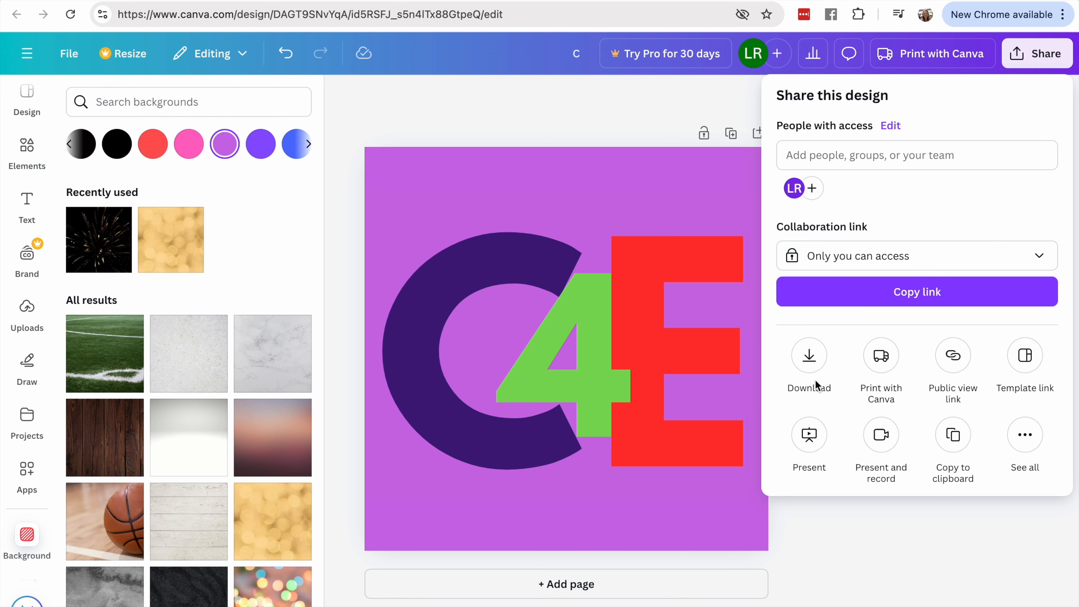
click(808, 356)
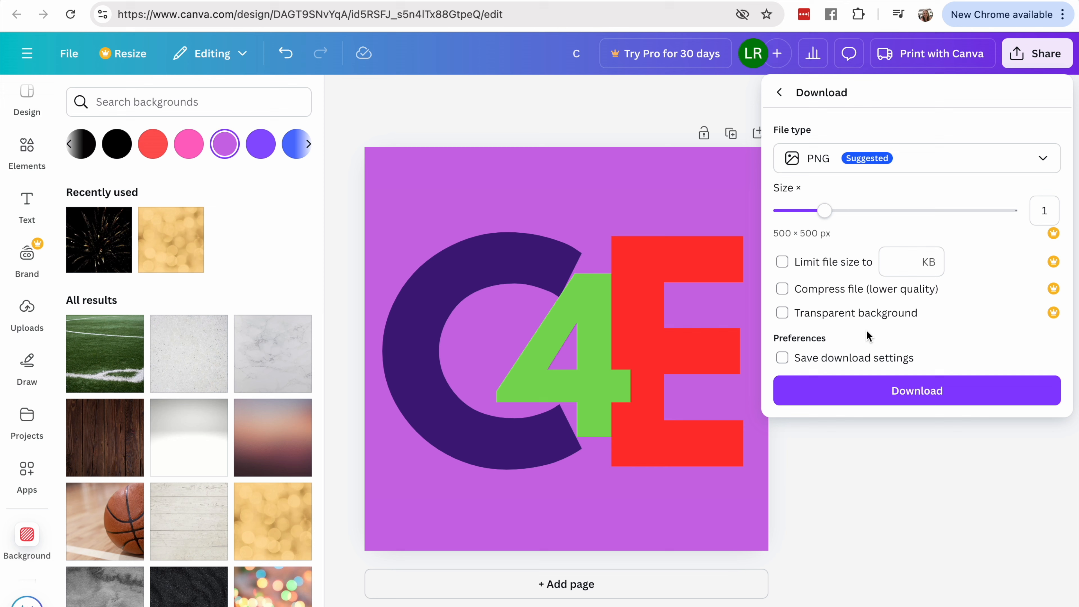
click(885, 393)
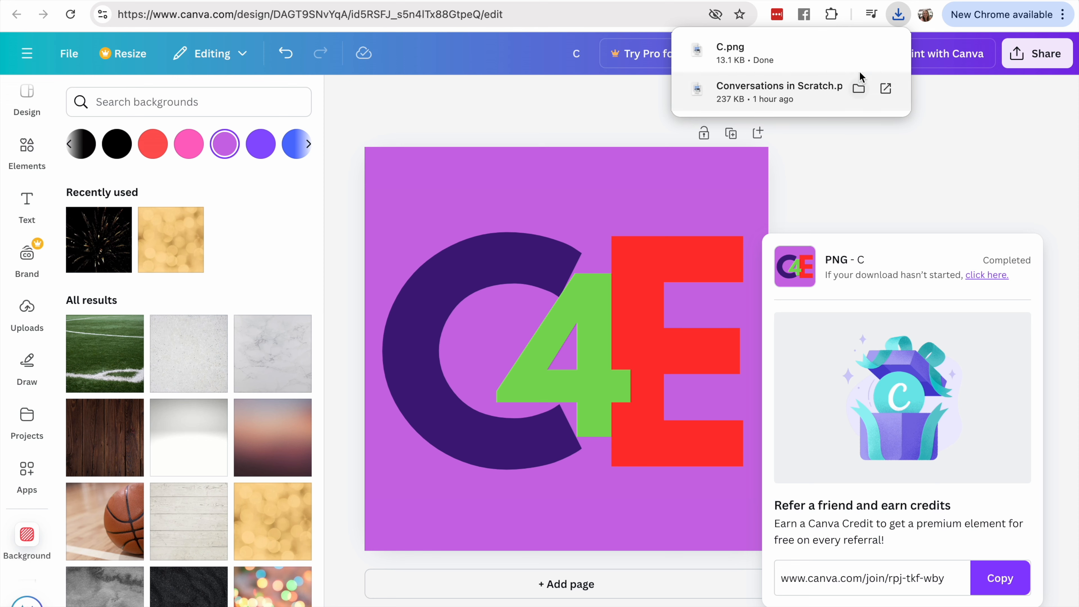
- Show the downloaded C.png in the Downloads folder in Finder and open the image to check the logo
click(861, 52)
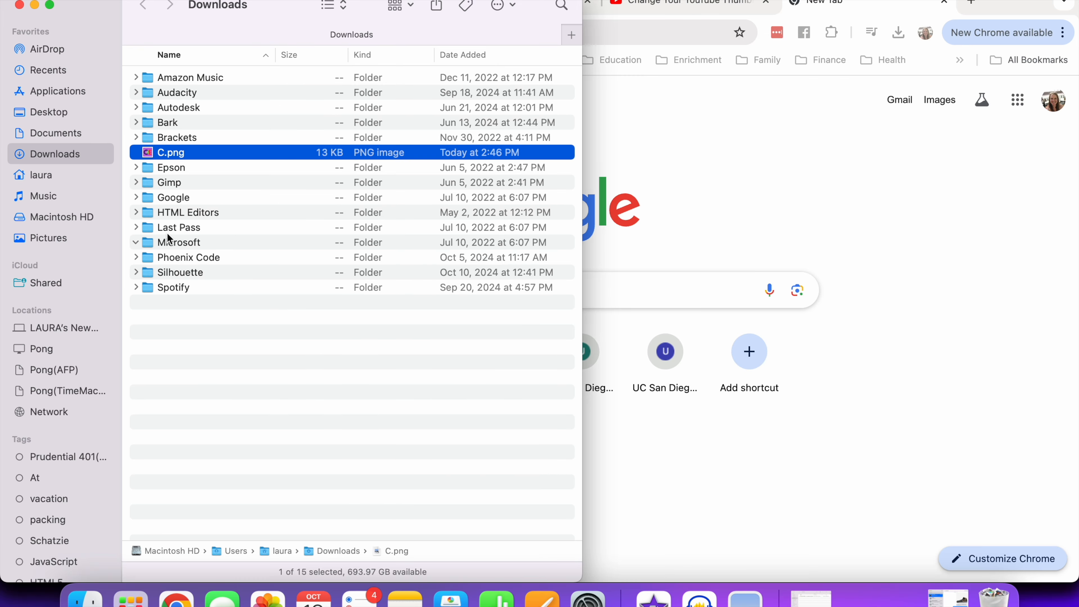
double_click(179, 153)
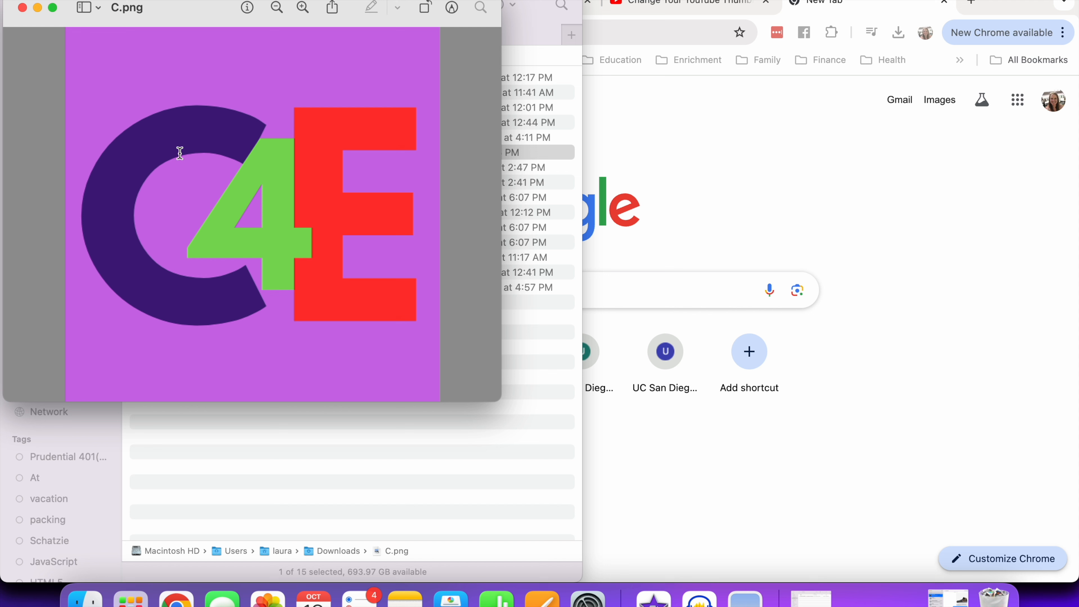